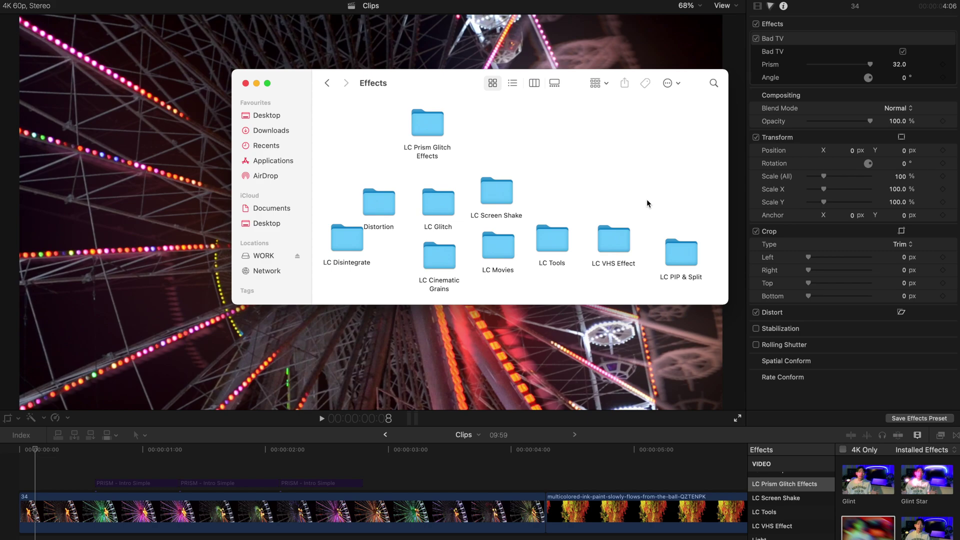
Select the LC Prism Glitch Effects folder, and open the Motion Templates folder in the home folder's Movies folder.
click(427, 123)
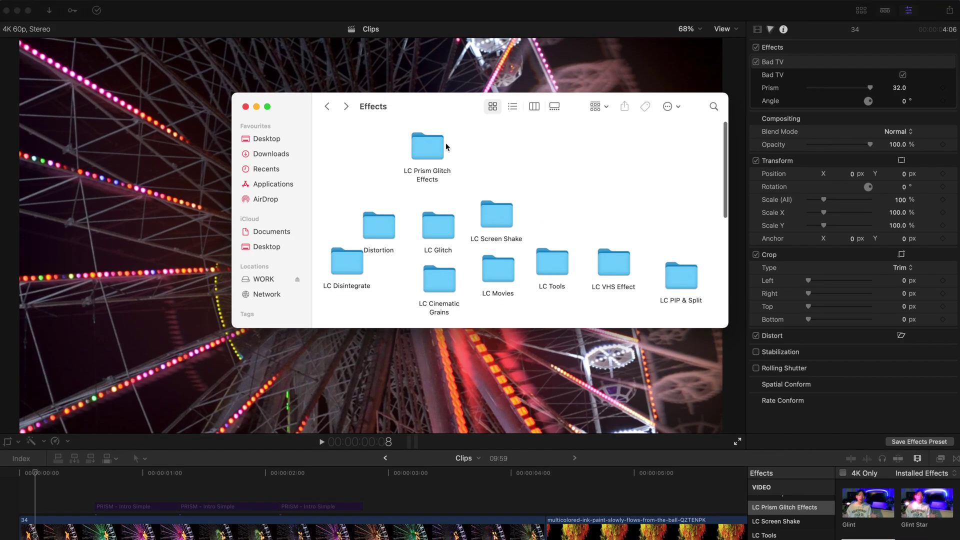
click(431, 121)
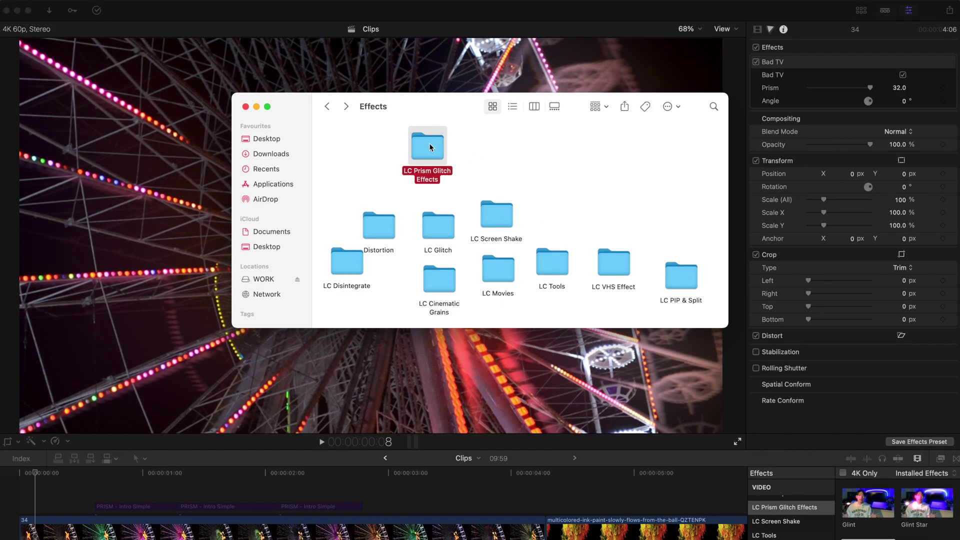
mouse_move(231, 4)
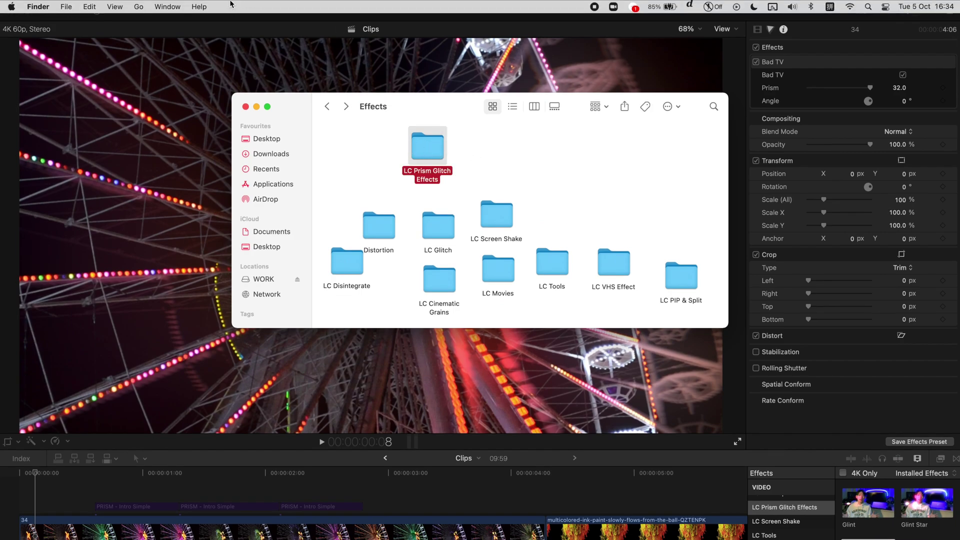
click(141, 6)
click(193, 111)
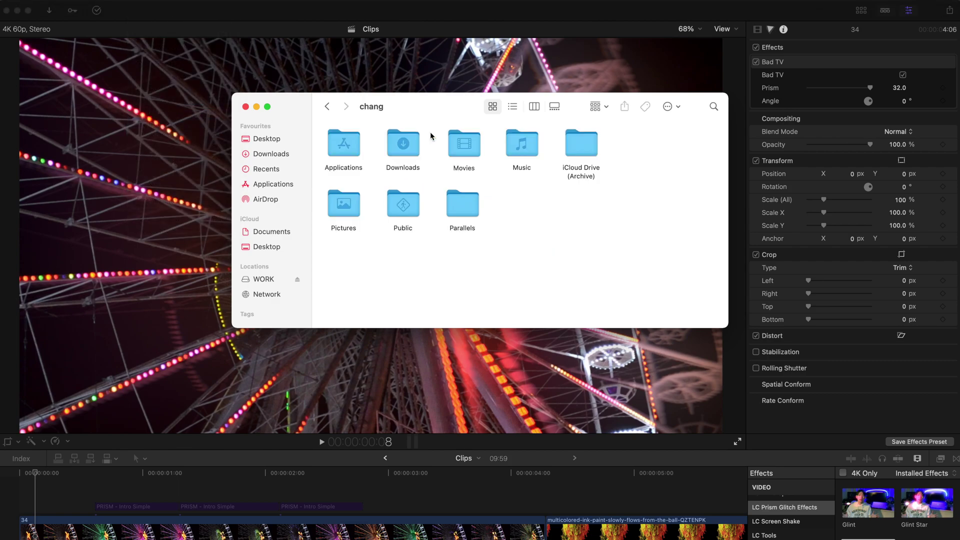
double_click(456, 139)
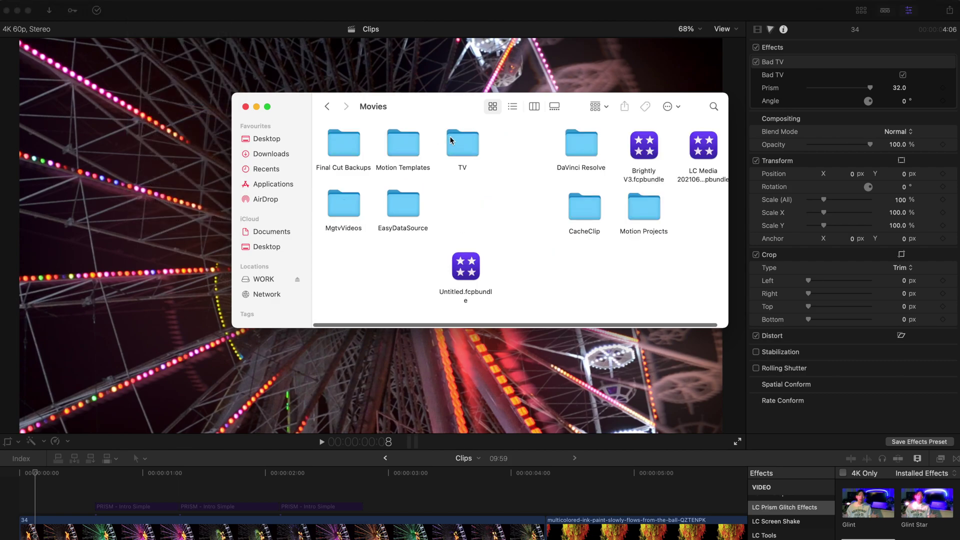
double_click(407, 141)
double_click(413, 143)
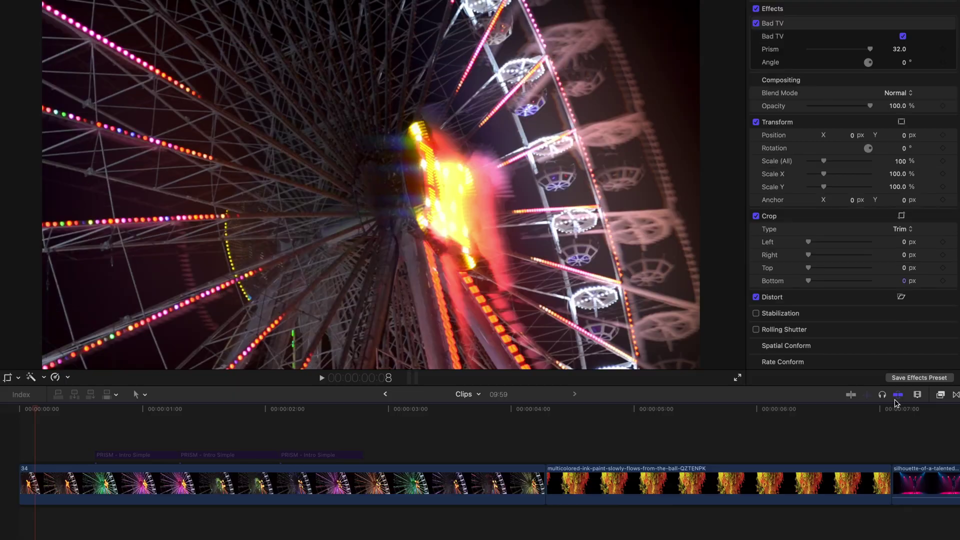
Browse the LC Prism Glitch Effects category in Final Cut Pro's effects browser and apply Bad TV to the Ferris wheel clip.
click(941, 396)
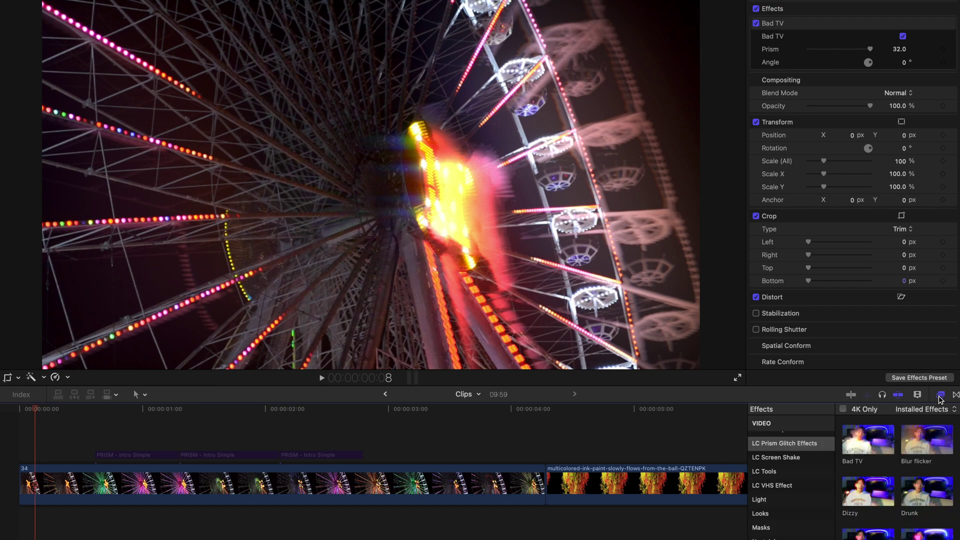
scroll(781, 461, up, 3)
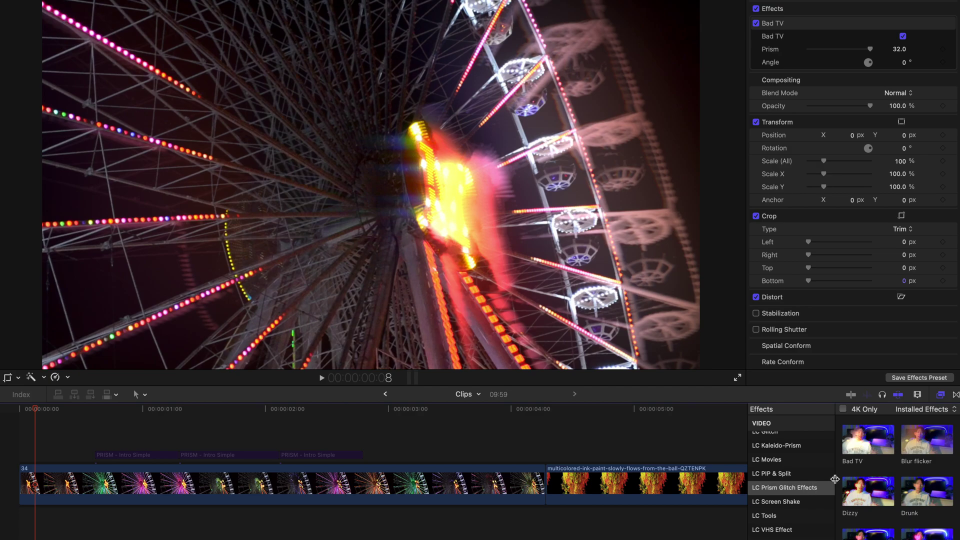
scroll(938, 478, down, 3)
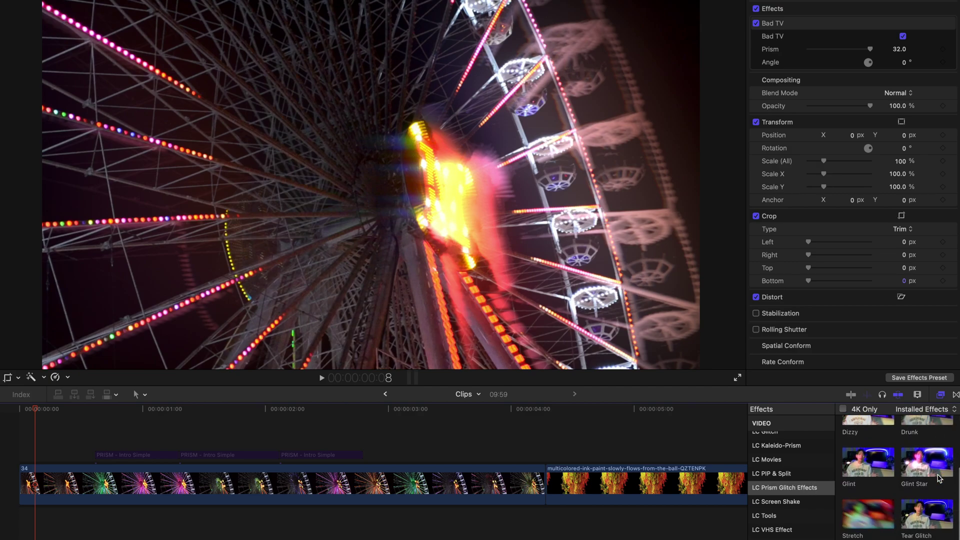
scroll(938, 478, down, 2)
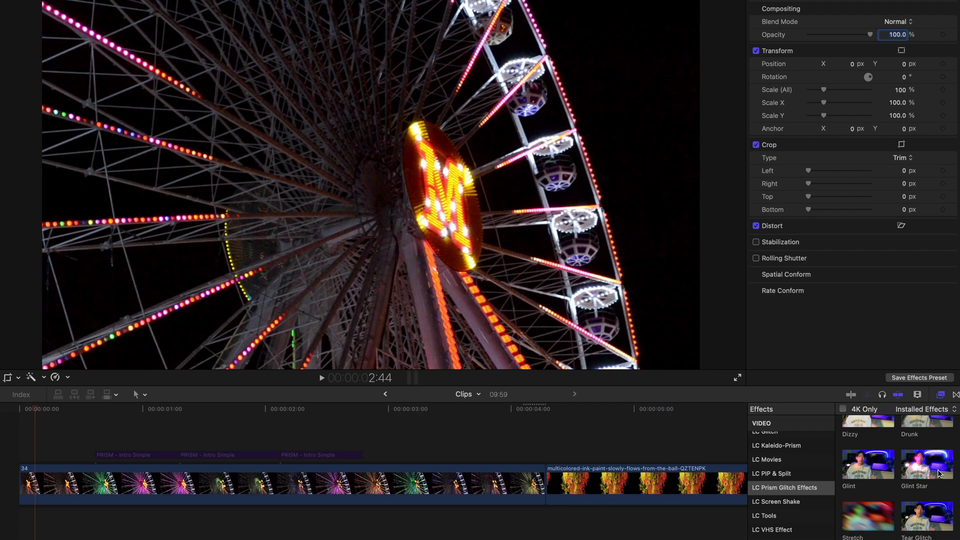
scroll(914, 439, up, 1)
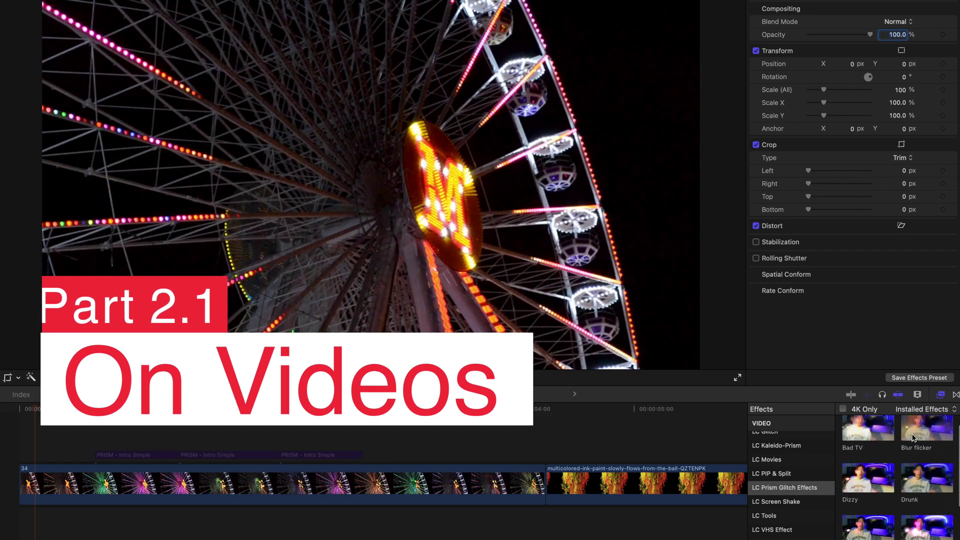
scroll(914, 439, up, 1)
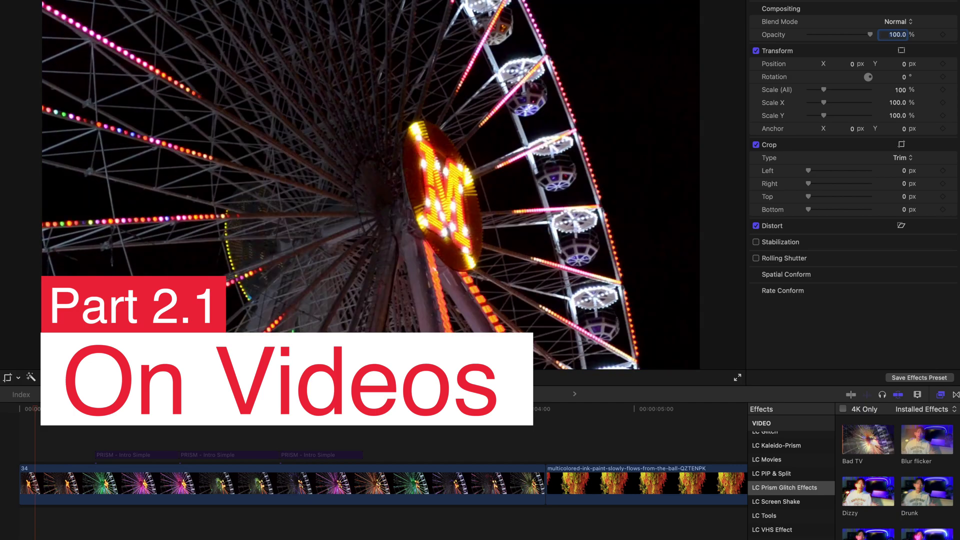
click(176, 478)
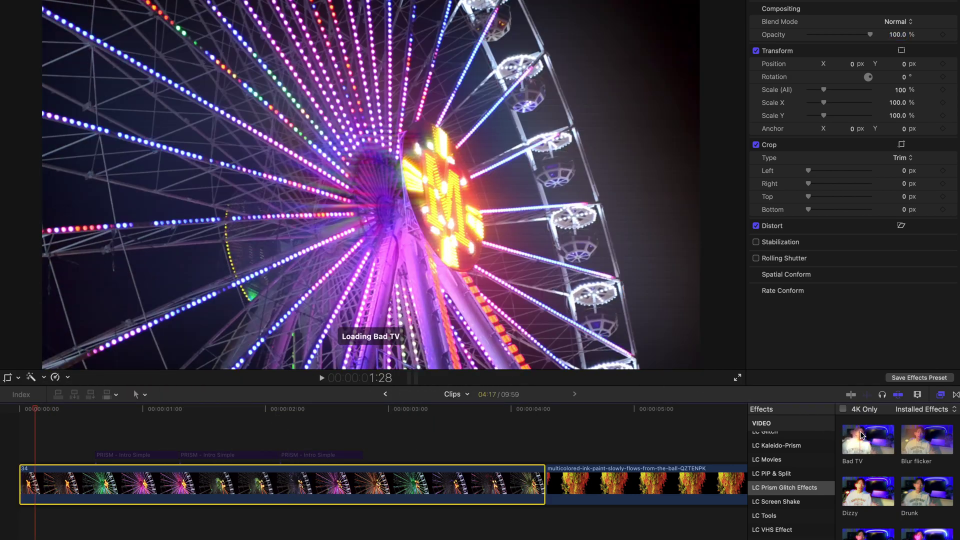
click(861, 433)
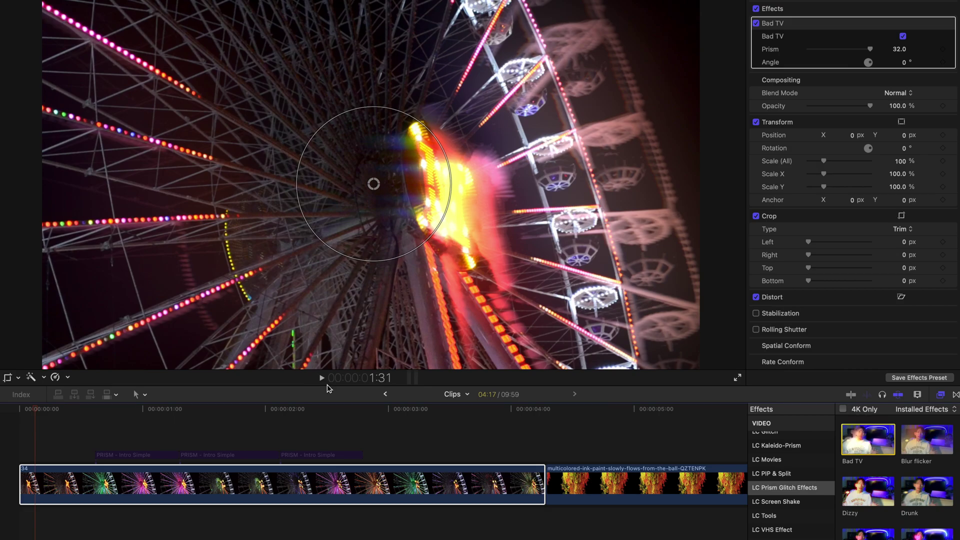
drag(328, 389, 830, 217)
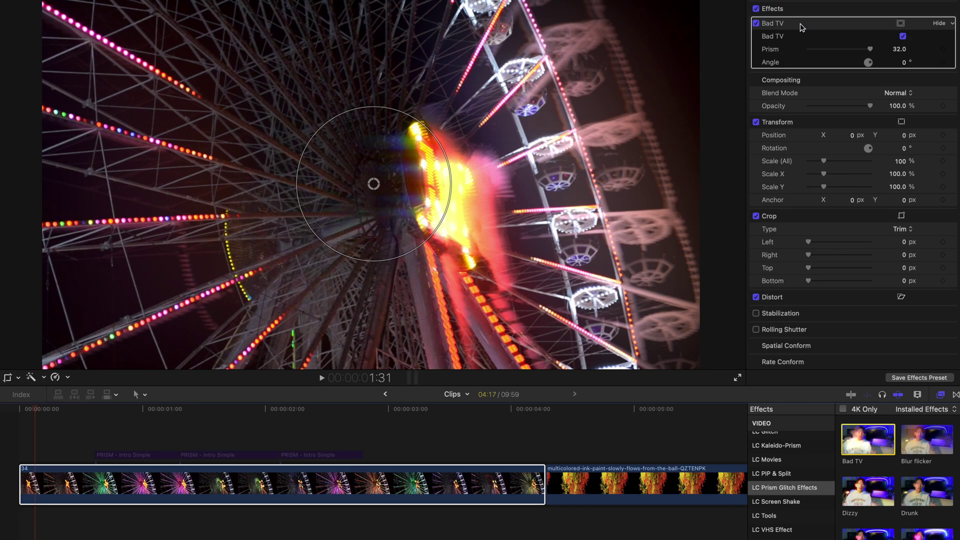
Resize the Bad TV effect's on-screen circle from the start of the Ferris wheel clip, playing back to compare the distortion.
drag(34, 409, 7, 410)
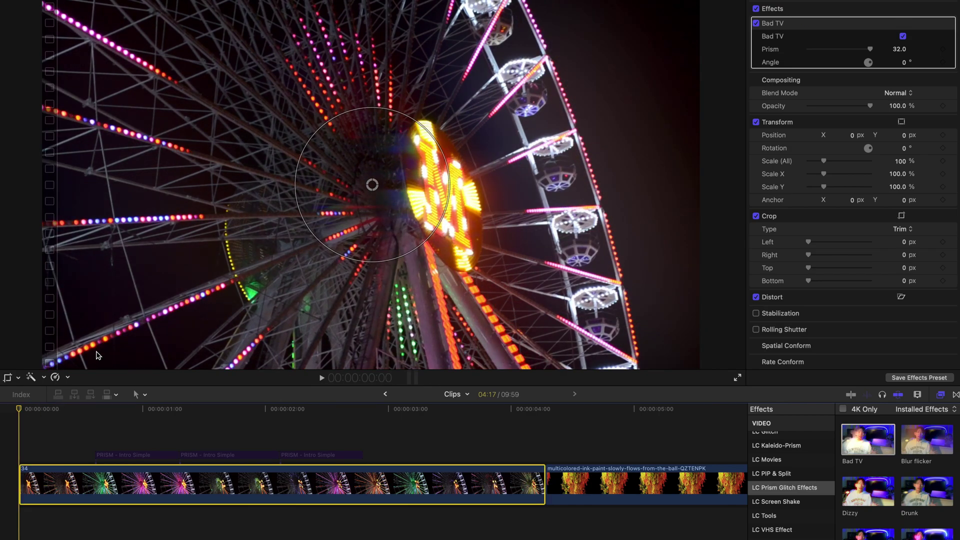
drag(324, 243, 294, 262)
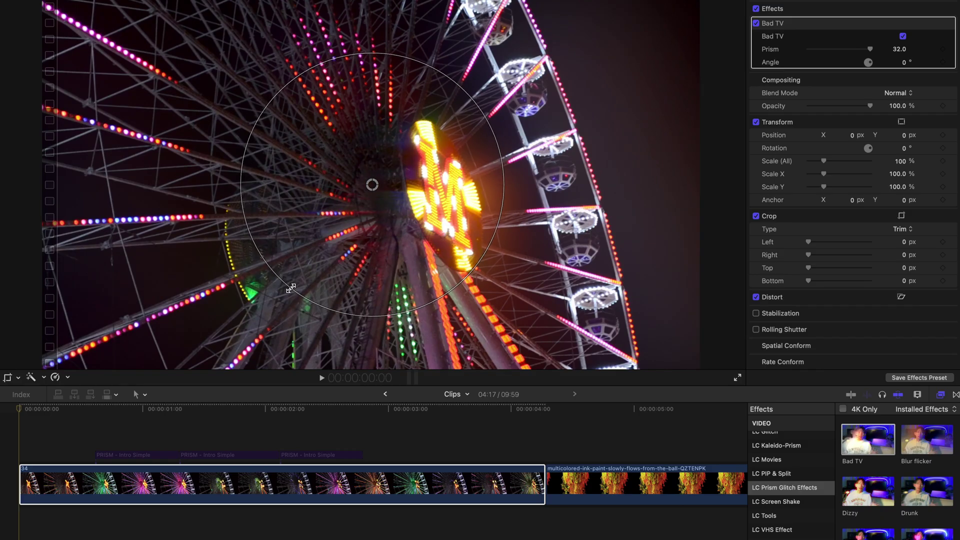
key(space)
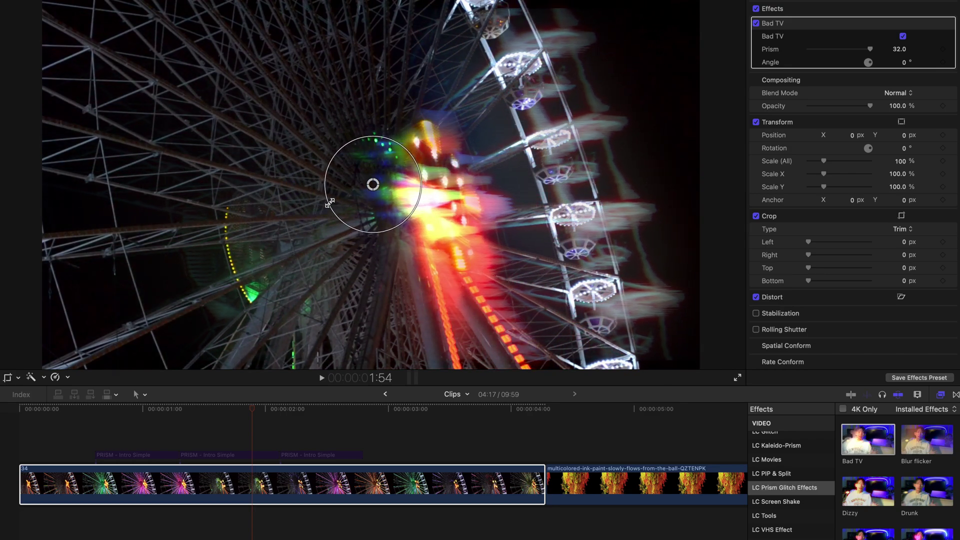
key(space)
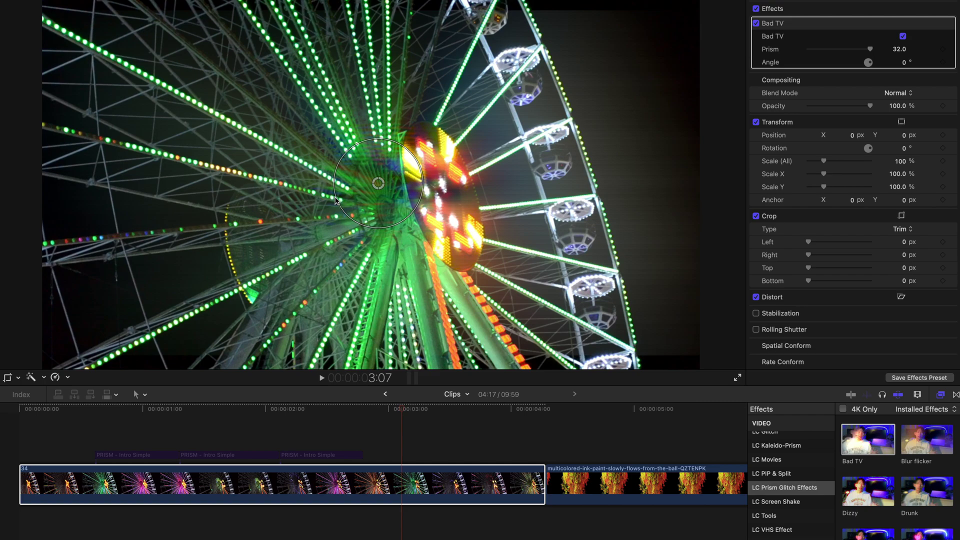
key(space)
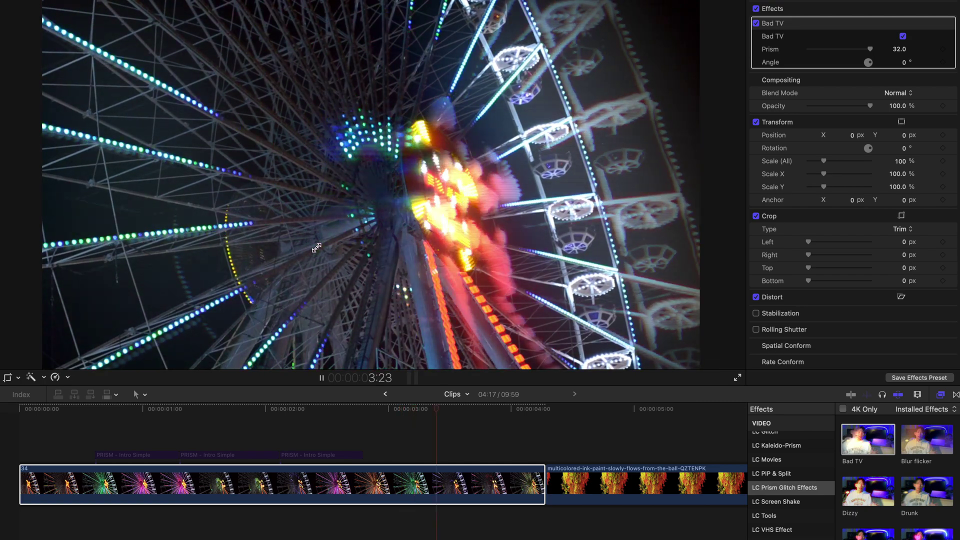
key(space)
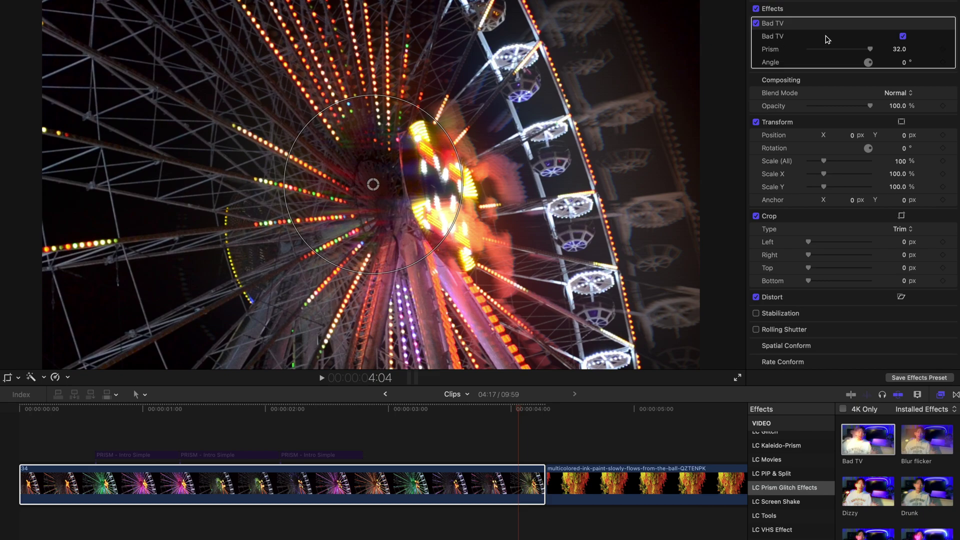
Disable the Bad TV parameter within the effect and preview the Ferris wheel clip from its beginning.
click(903, 36)
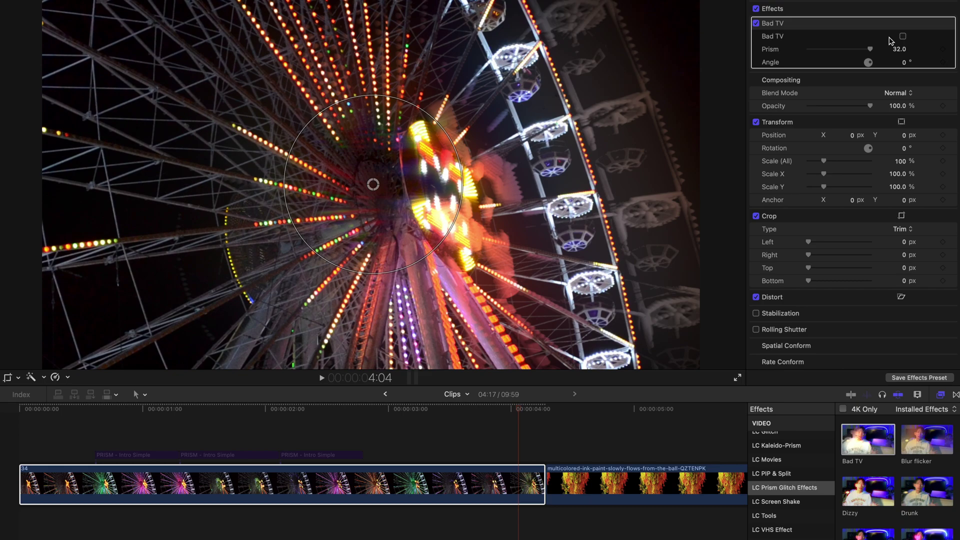
click(18, 411)
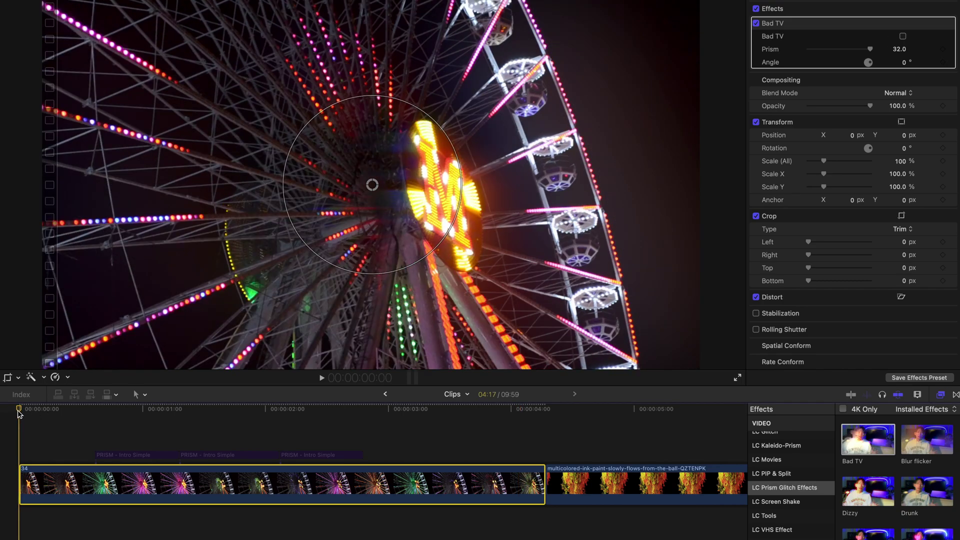
key(space)
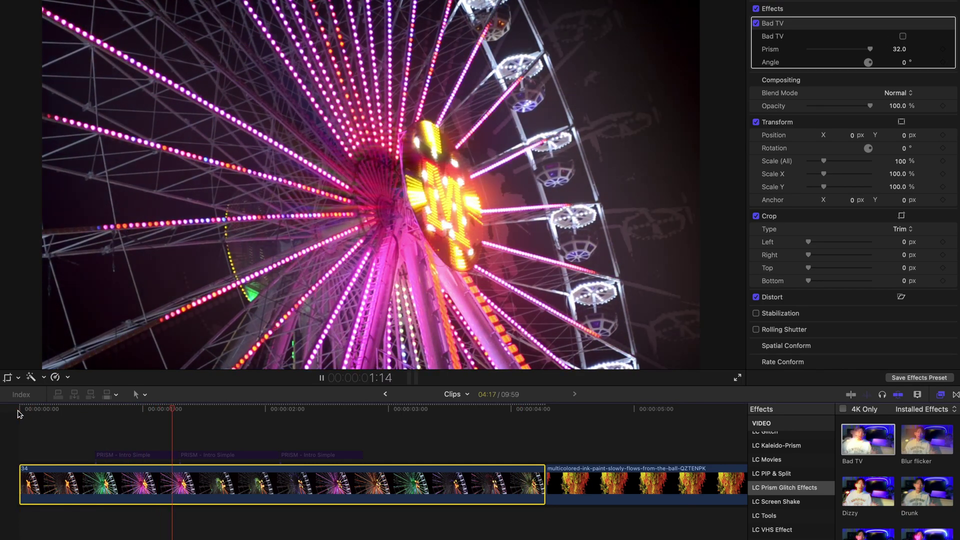
key(space)
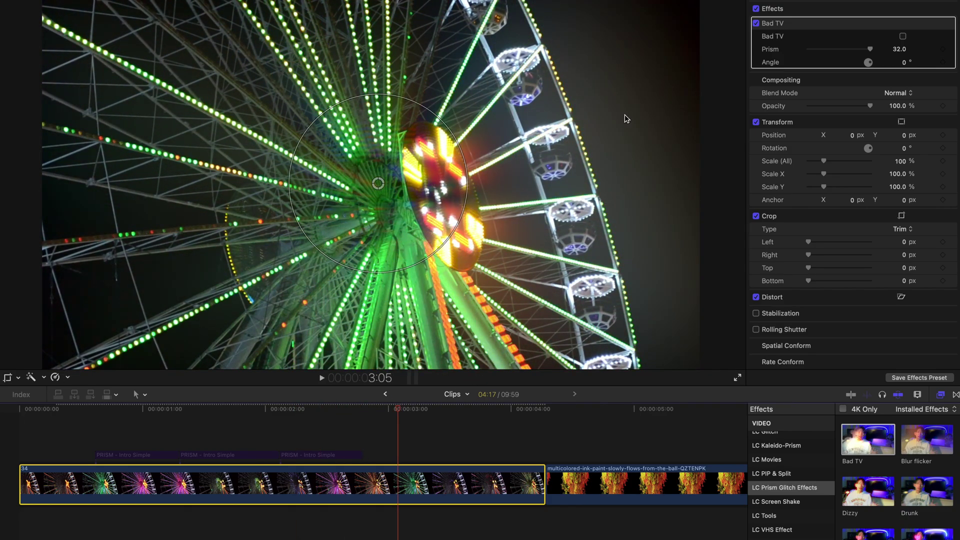
Shrink the Bad TV circle slightly, and adjust the effect's Prism amount with the playhead at 2:12.
drag(341, 263, 346, 253)
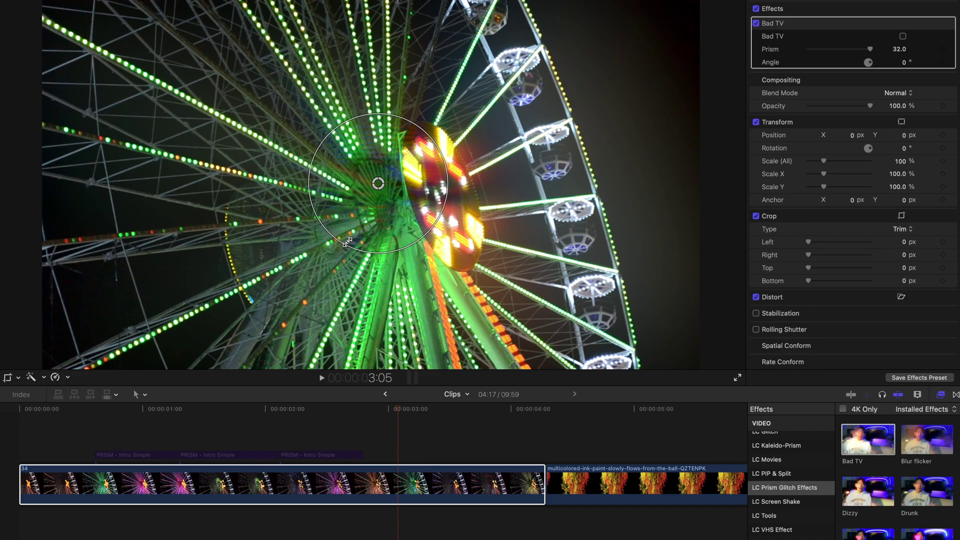
click(293, 414)
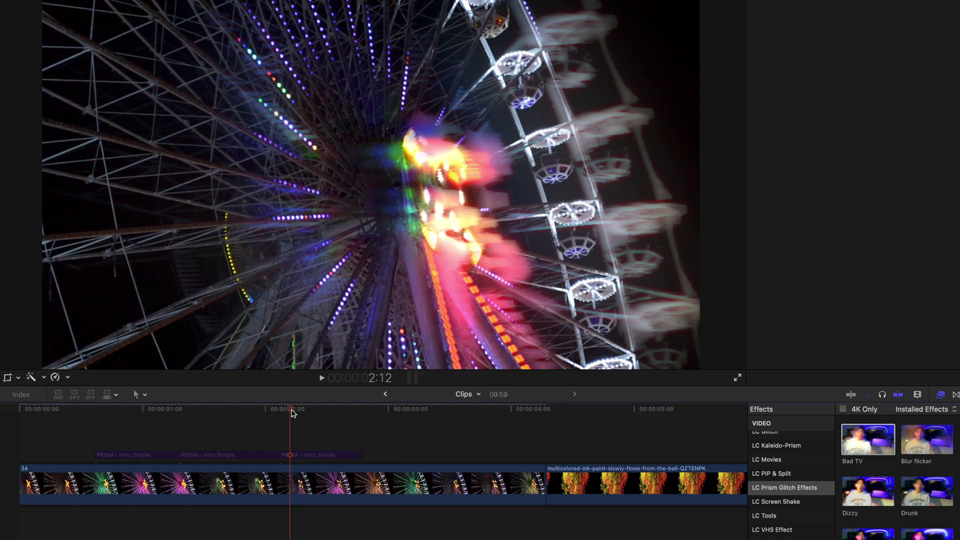
click(306, 484)
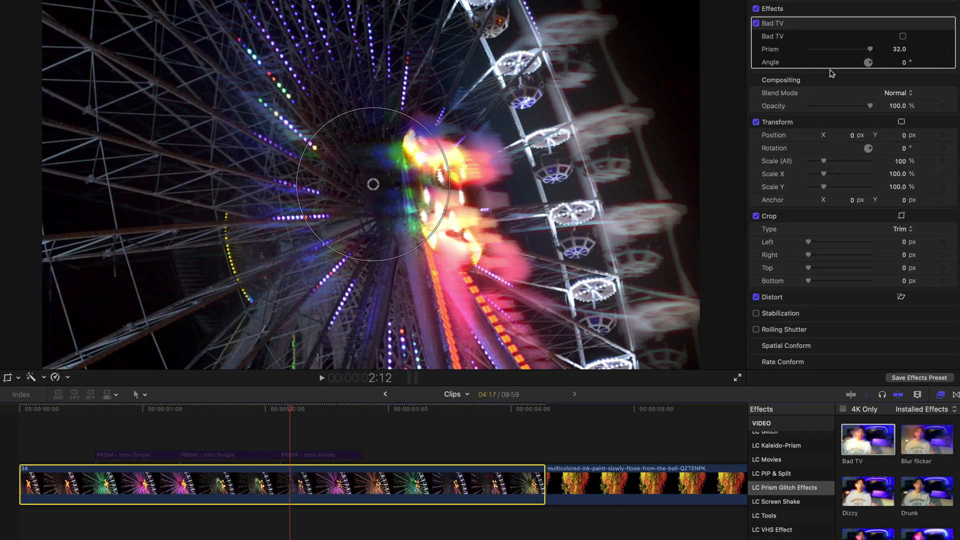
mouse_move(870, 52)
mouse_down()
mouse_move(856, 48)
mouse_move(904, 63)
mouse_up()
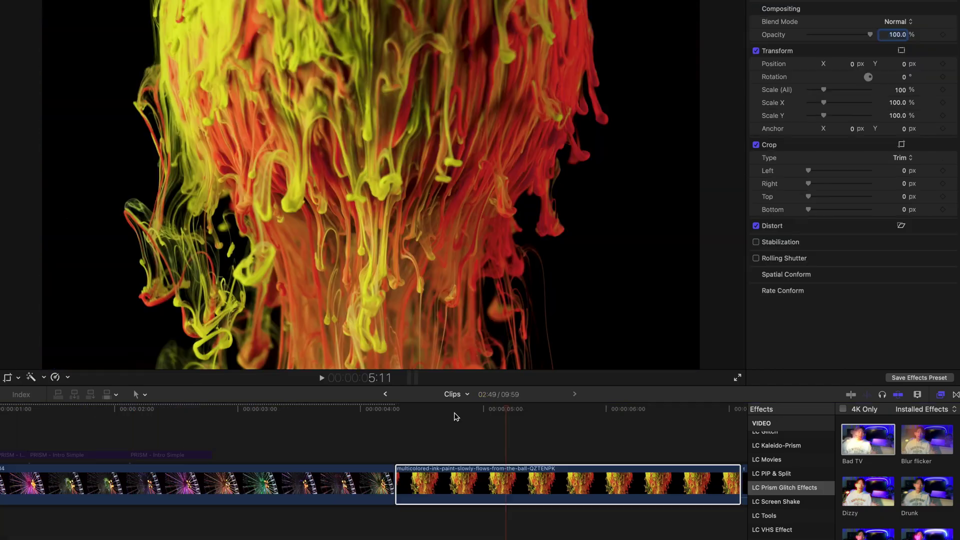
Apply the Dizzy effect to the multicolored ink clip and preview it from near the clip's start.
click(455, 417)
scroll(498, 437, right, 5)
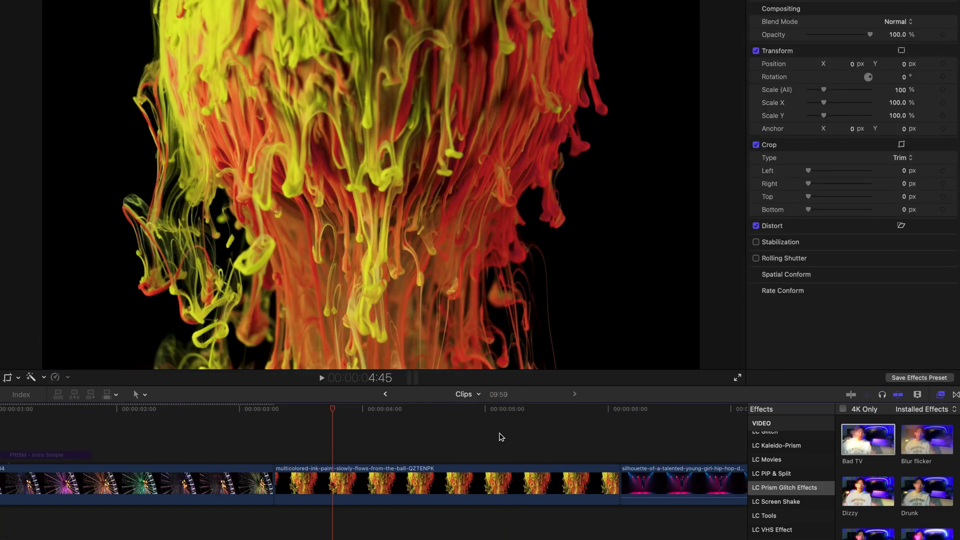
click(461, 478)
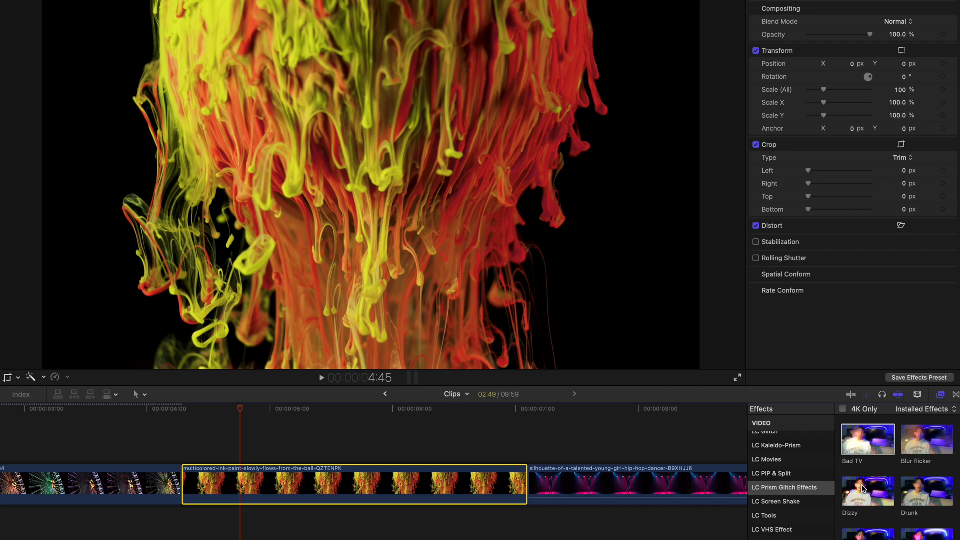
mouse_move(864, 488)
mouse_down()
mouse_move(247, 514)
mouse_move(240, 493)
mouse_up()
click(194, 411)
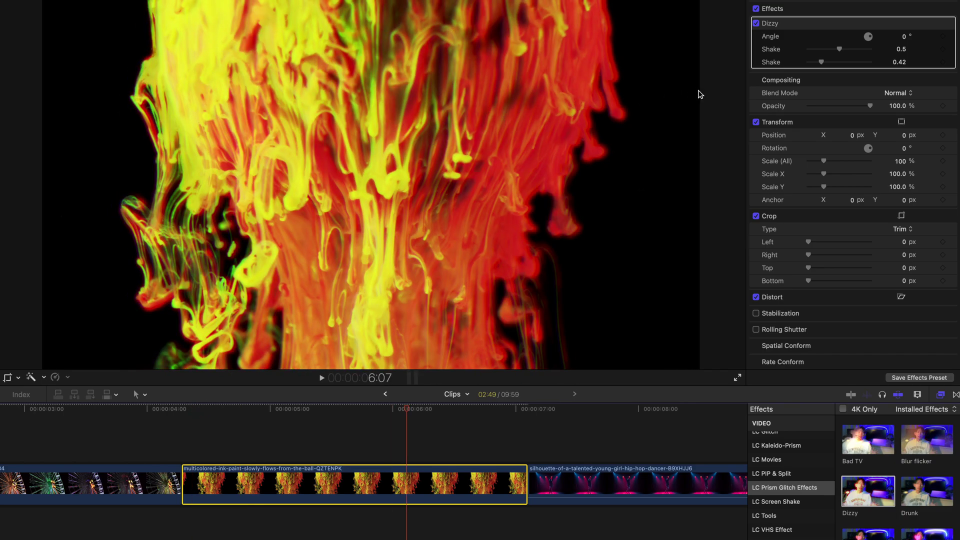
Set the Dizzy effect's Angle to 89°, first Shake to 1.0 and second Shake to 125.42, and return to the clip's start.
click(779, 29)
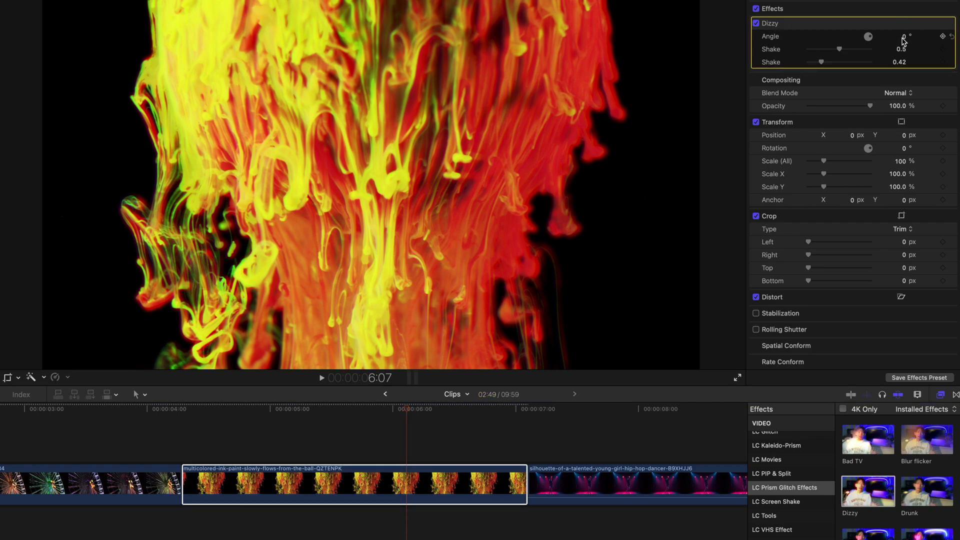
drag(904, 38, 905, 4)
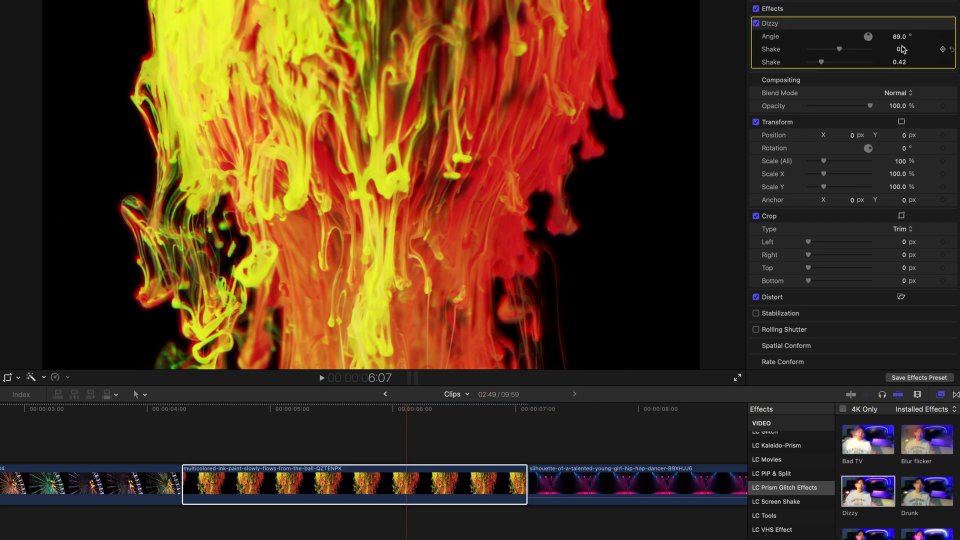
drag(901, 50, 906, 47)
click(182, 410)
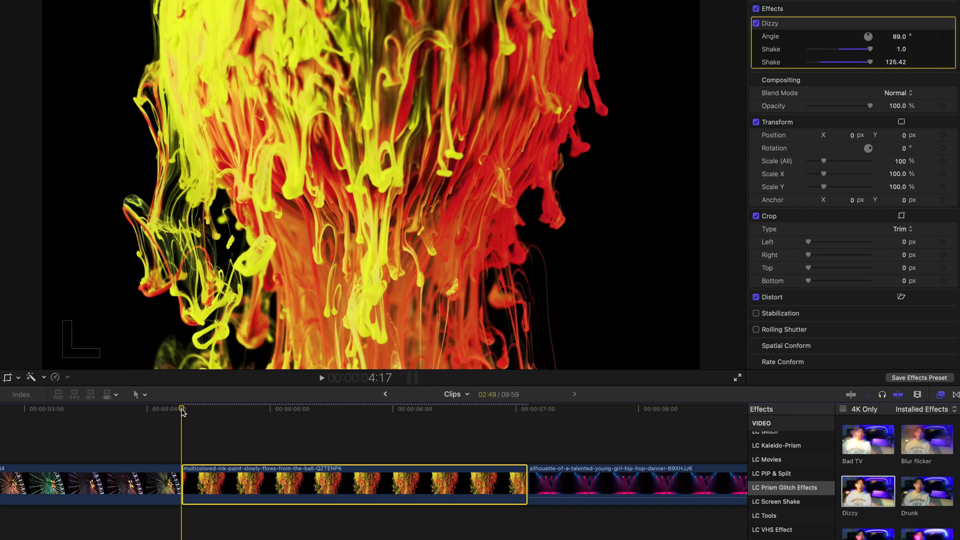
Preview the Dizzy effect on the multicolored ink clip, and replace it with the Glint effect.
key(space)
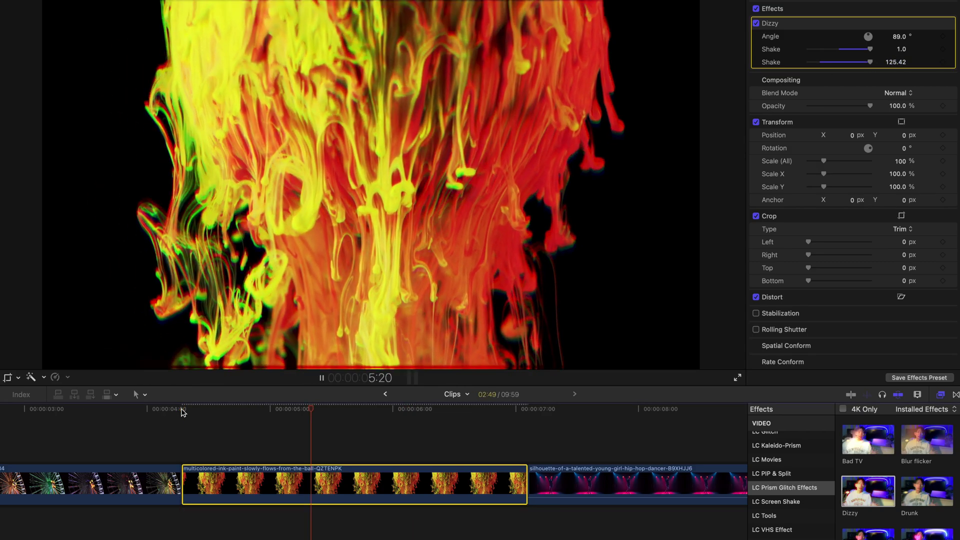
key(space)
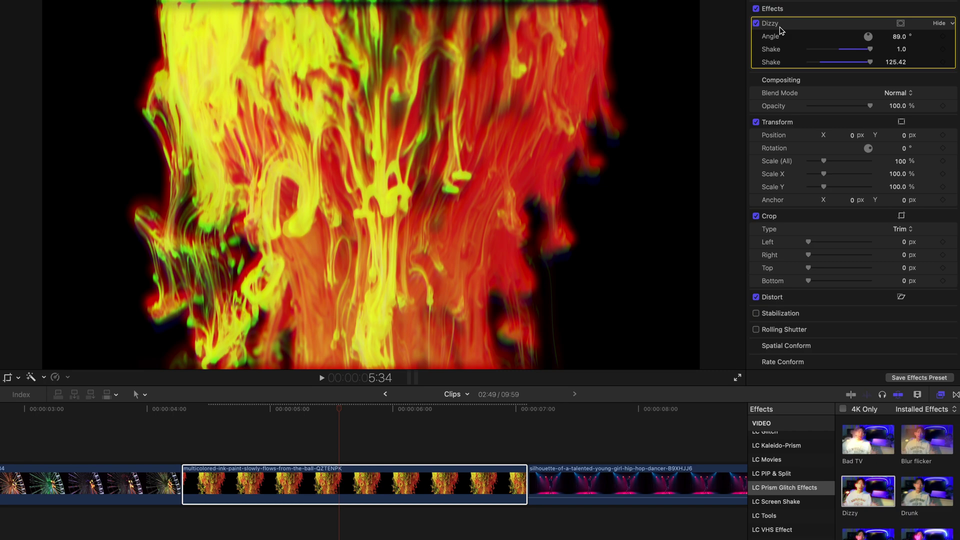
key(Delete)
scroll(875, 467, down, 3)
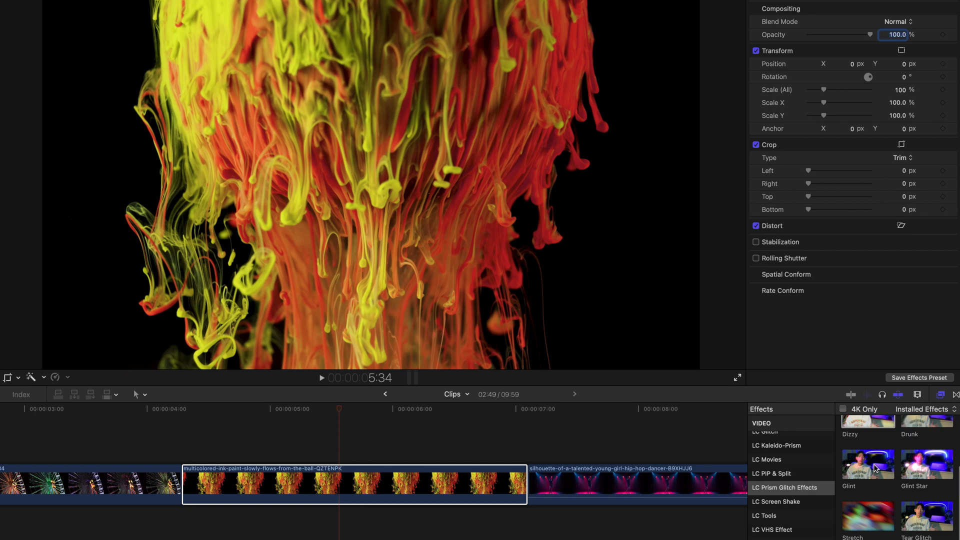
mouse_move(872, 467)
mouse_down()
mouse_move(322, 462)
mouse_move(330, 473)
mouse_up()
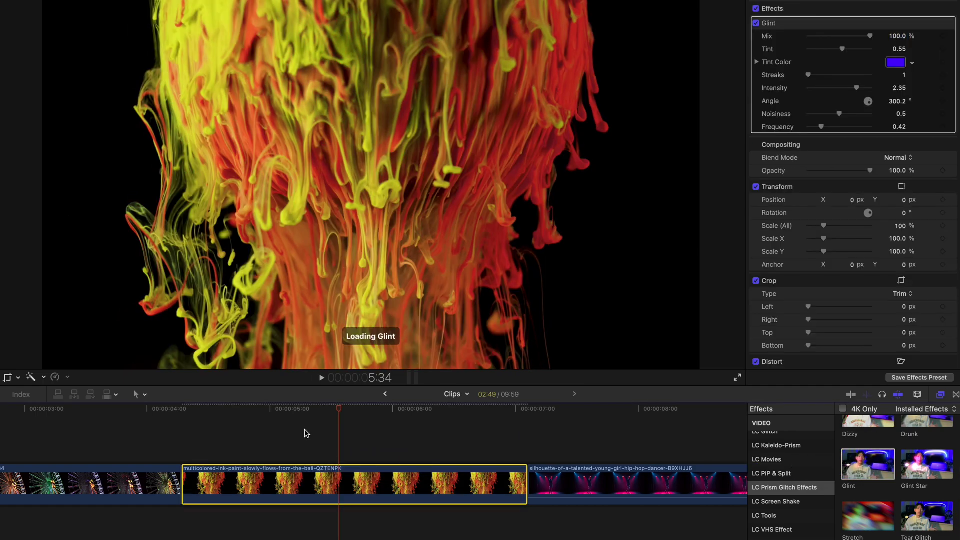
Change the Glint effect's Tint Color to a dark green.
click(912, 62)
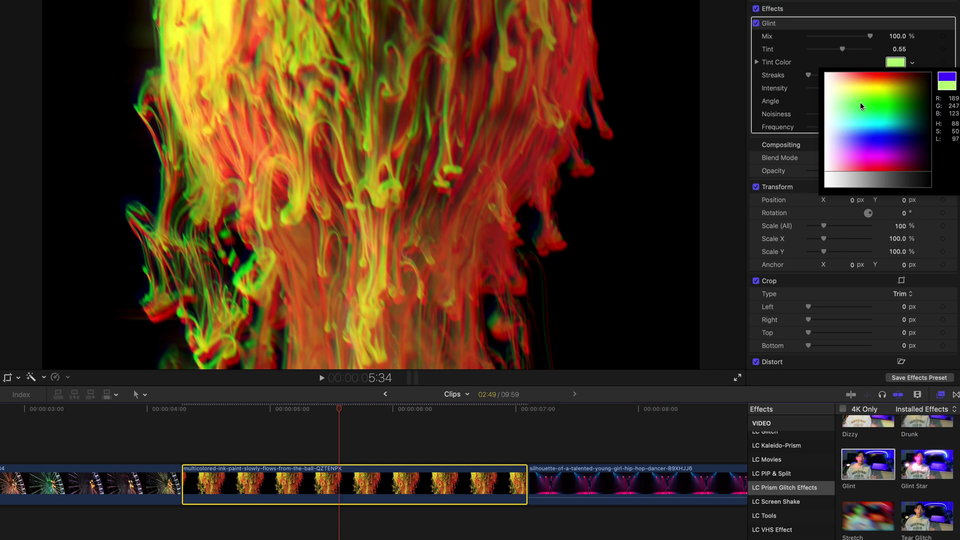
drag(860, 103, 918, 107)
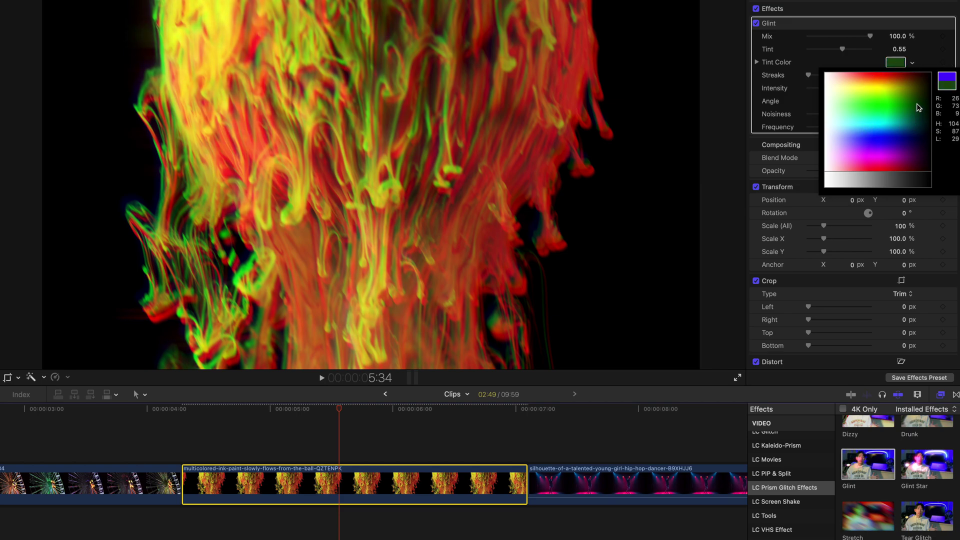
click(917, 106)
Set Glint's Tint to 1.0, Streaks to 10, Intensity to 3.0, Angle to 249.2°, Noisiness to 1.0 and Frequency to 15.42, and preview the clip.
drag(842, 49, 881, 54)
mouse_move(808, 76)
mouse_down()
mouse_move(901, 77)
mouse_move(883, 91)
mouse_move(902, 120)
mouse_up()
click(902, 116)
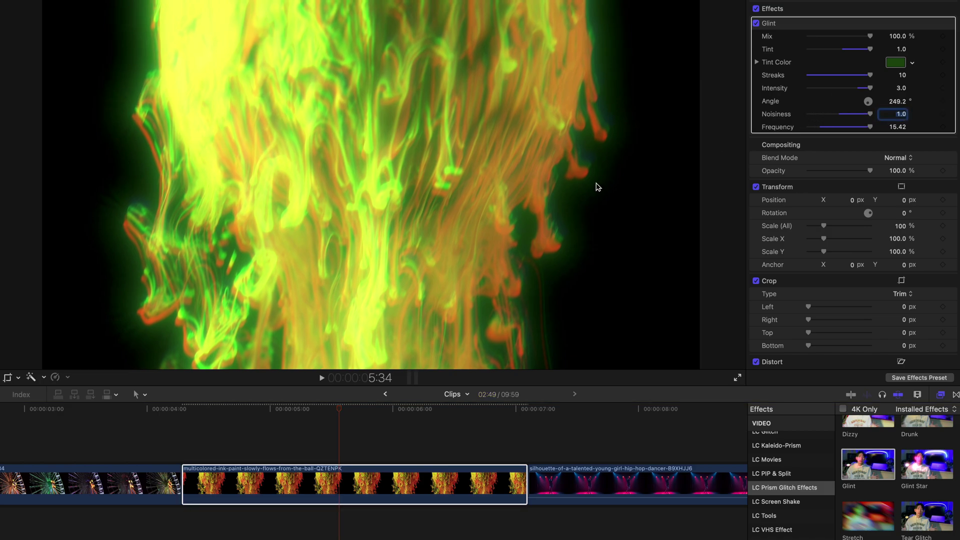
click(194, 411)
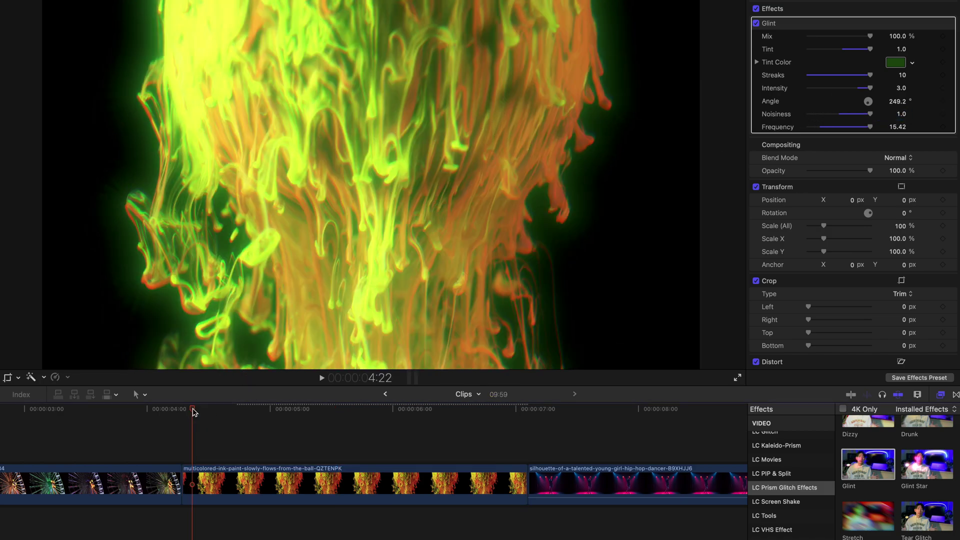
key(space)
key(space)
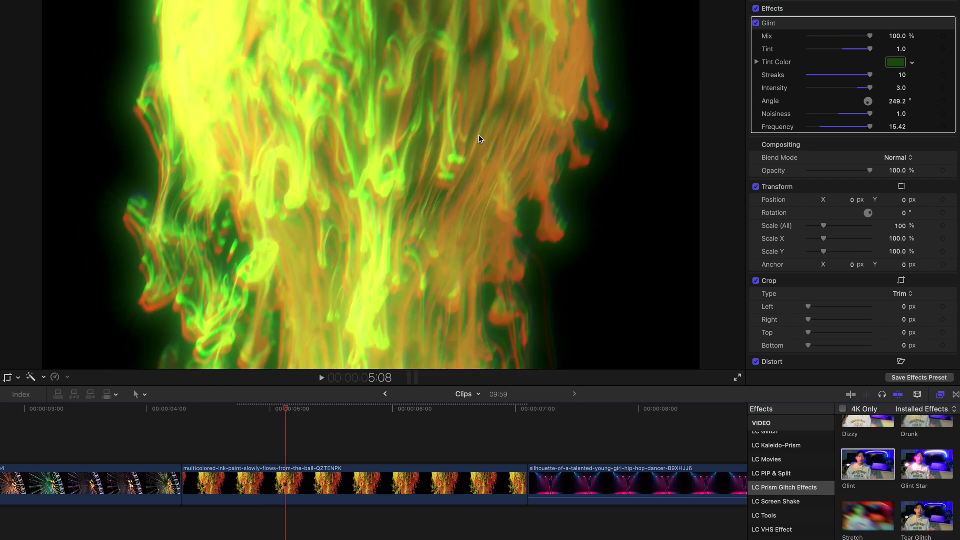
Set Glint's Tint to 0.75, Intensity to 2.52, Noisiness to 0.73 and Frequency to 0.96, and preview the ink clip from near its start.
click(848, 50)
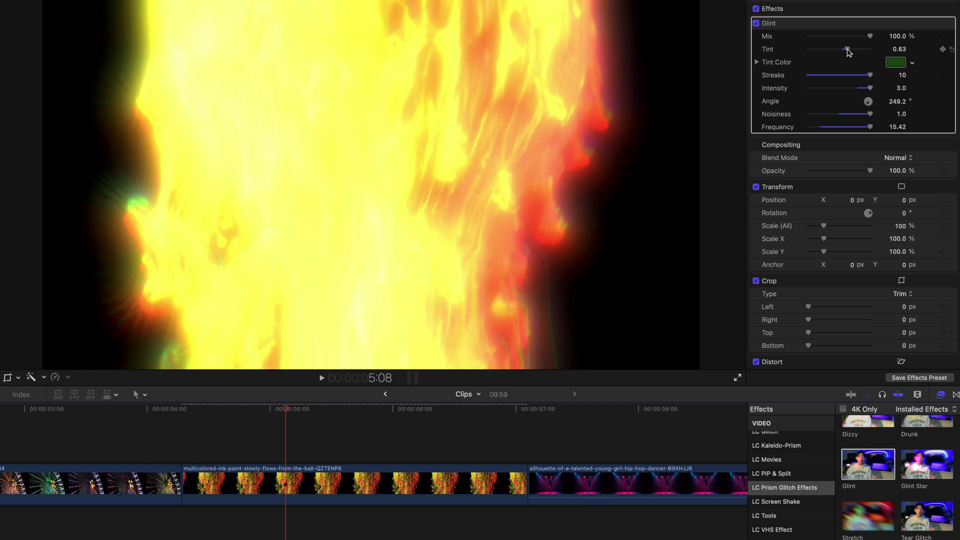
click(855, 49)
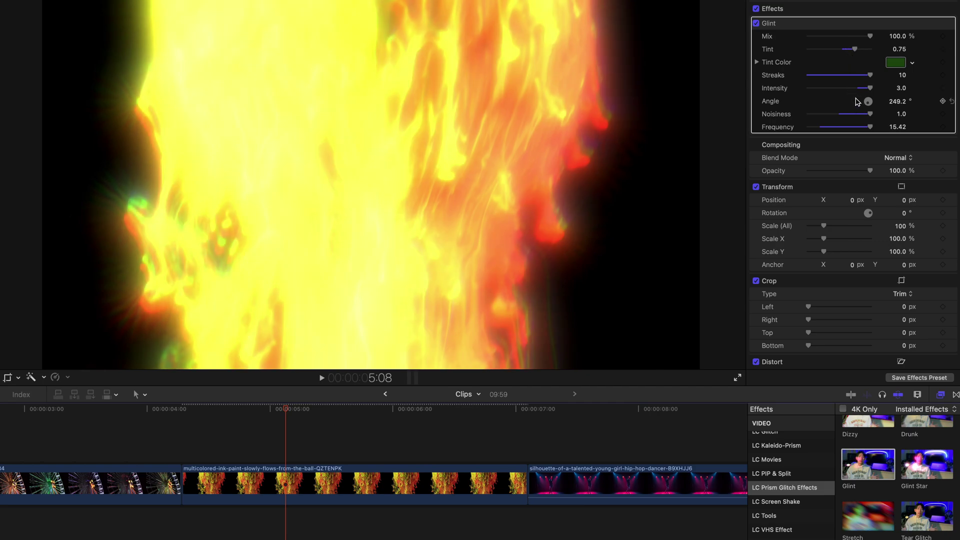
click(860, 89)
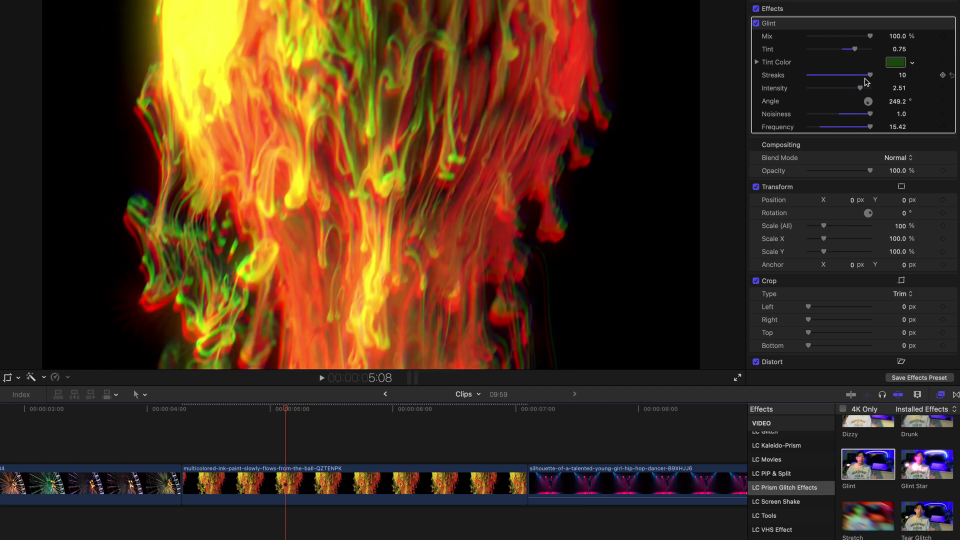
drag(862, 86, 861, 87)
click(854, 115)
click(839, 128)
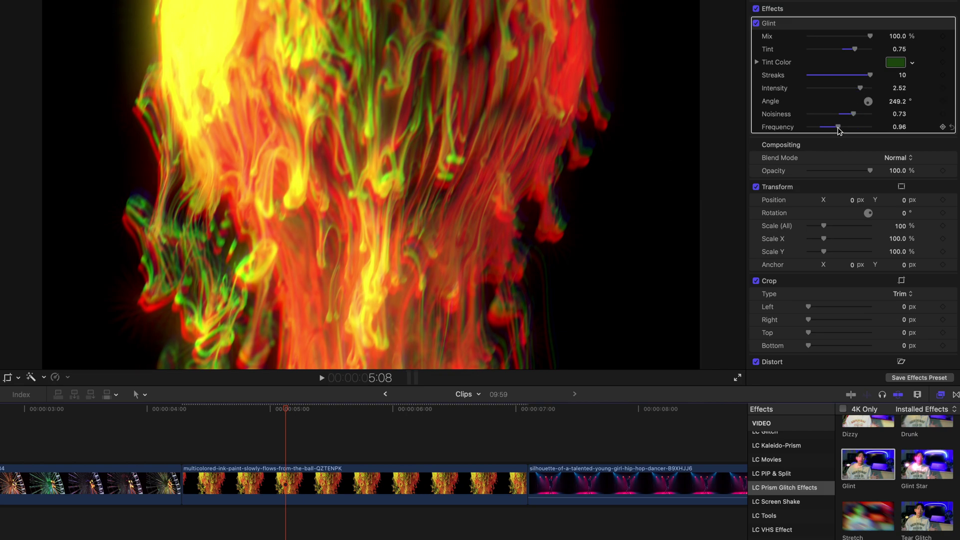
click(187, 410)
key(space)
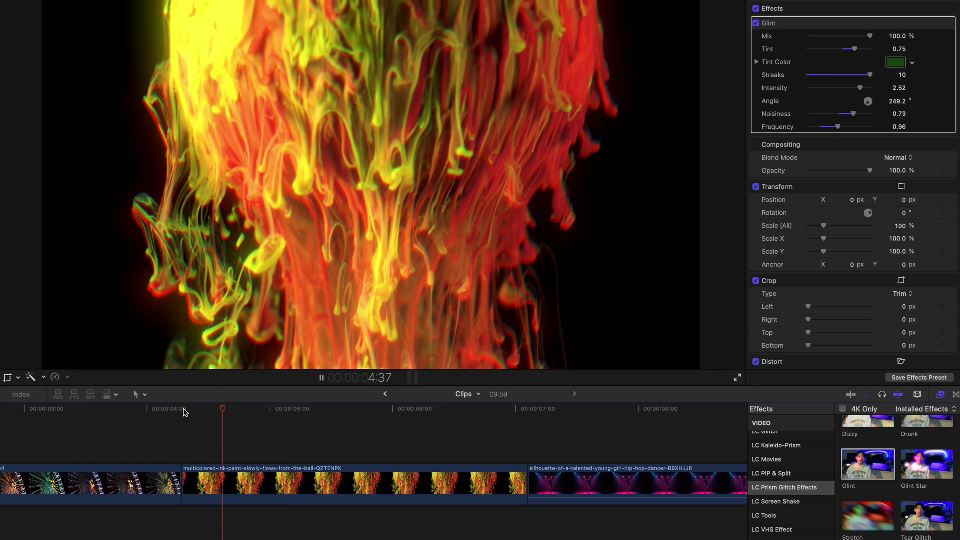
key(space)
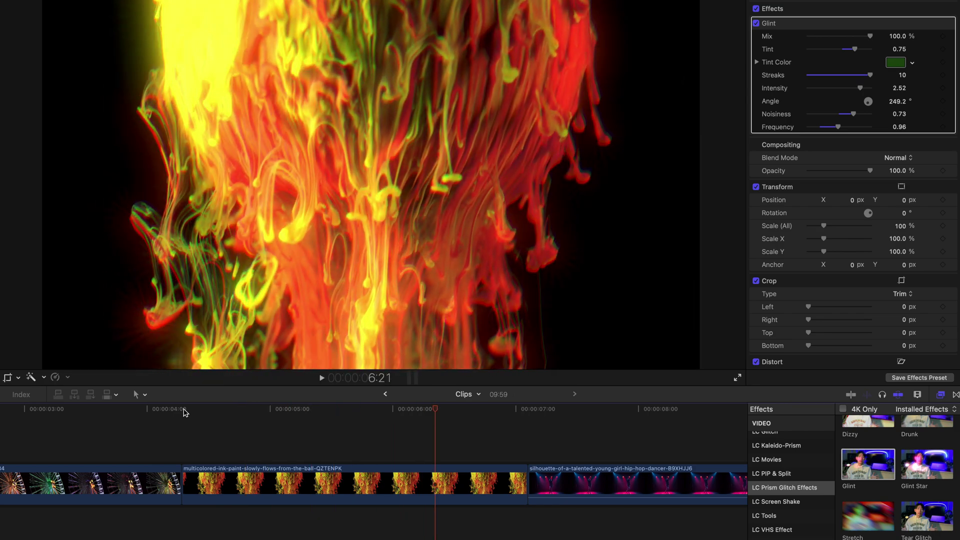
With the playhead at 7:10 on the dancer clip, set Glint Star's Streaks to 5, Intensity to 2.7 and Angle to 175°.
click(476, 409)
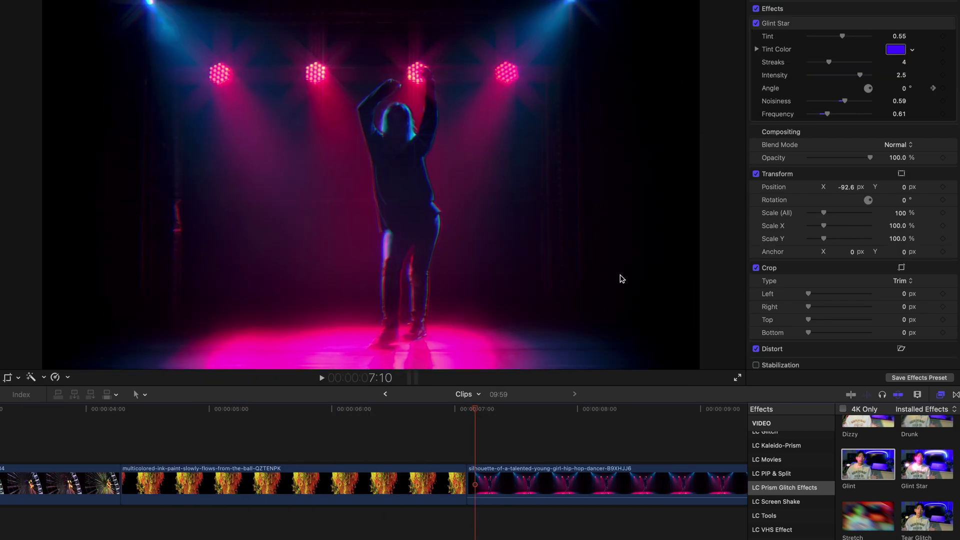
scroll(552, 446, right, 5)
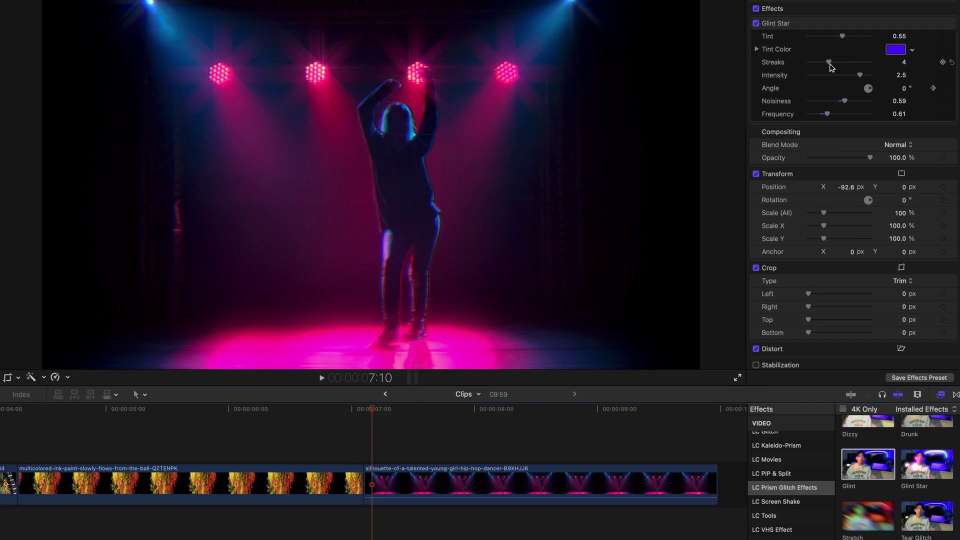
mouse_move(834, 63)
mouse_down()
mouse_move(863, 62)
mouse_move(840, 62)
mouse_move(868, 79)
mouse_up()
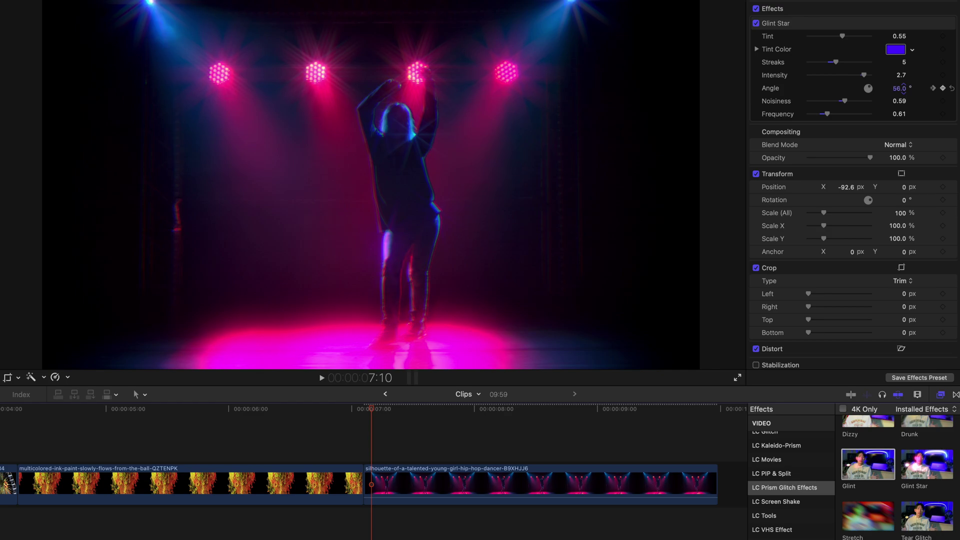
drag(904, 88, 904, 80)
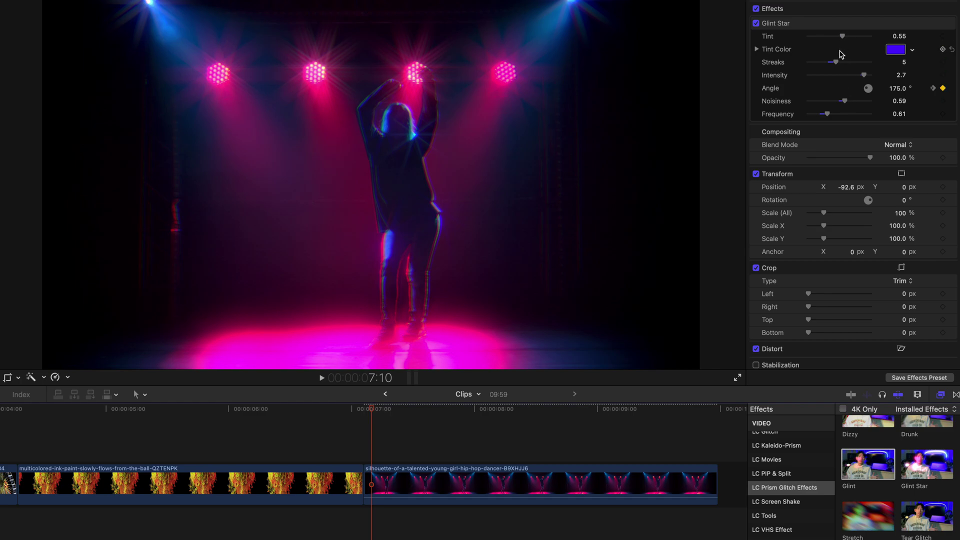
Preview the dancer clip with the Glint Star effect from the clip's beginning.
scroll(838, 57, up, 1)
scroll(836, 64, down, 1)
click(364, 409)
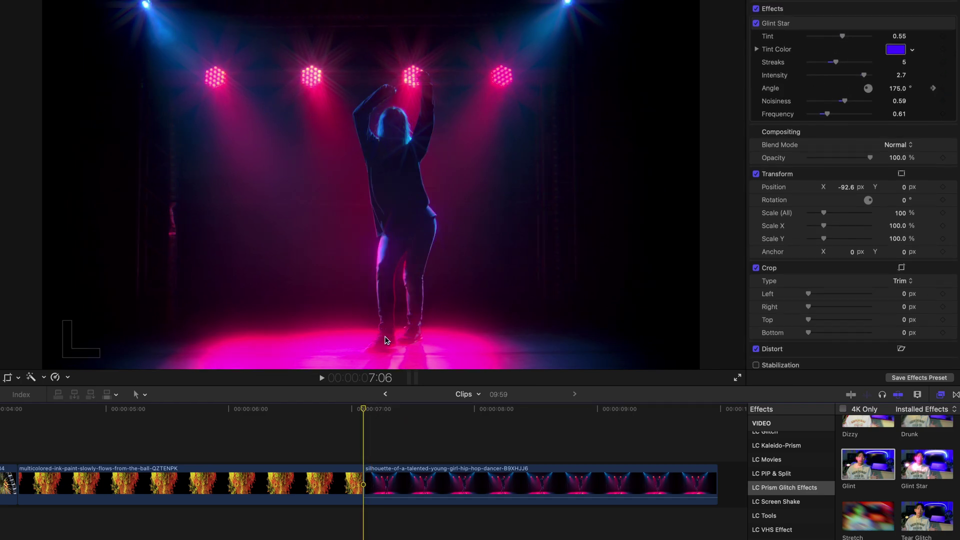
key(space)
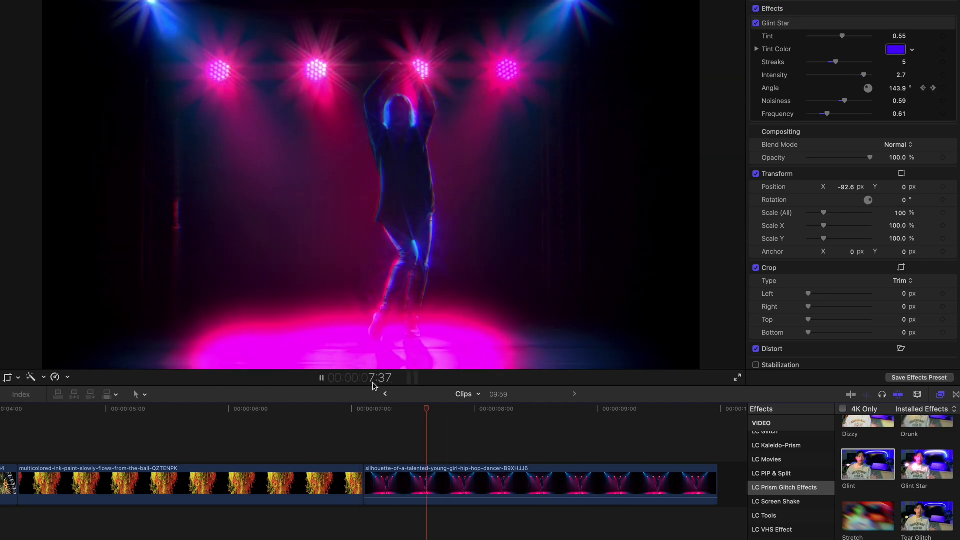
key(space)
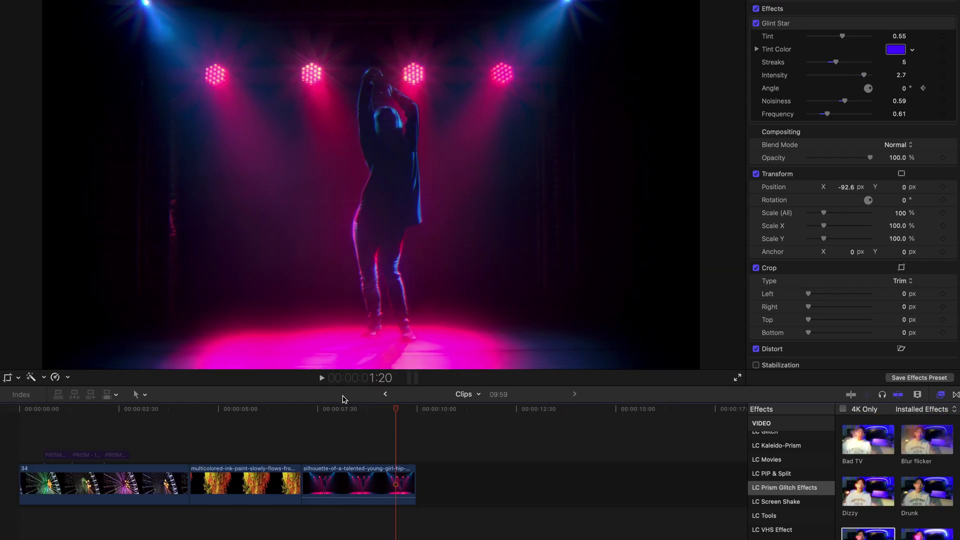
Preview the PRISM - Intro Simple titles above the first clip by playing and scrubbing through them.
scroll(293, 450, up, 1)
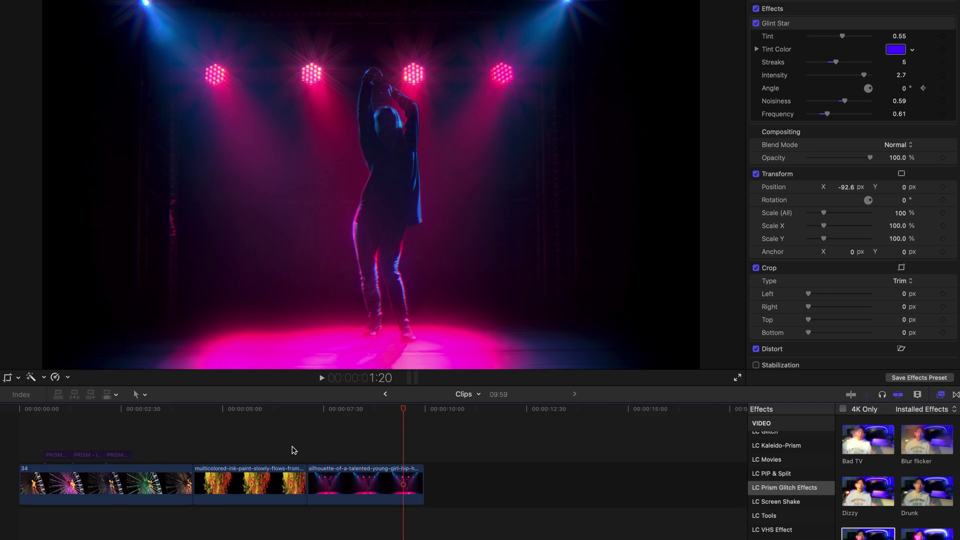
scroll(294, 450, up, 5)
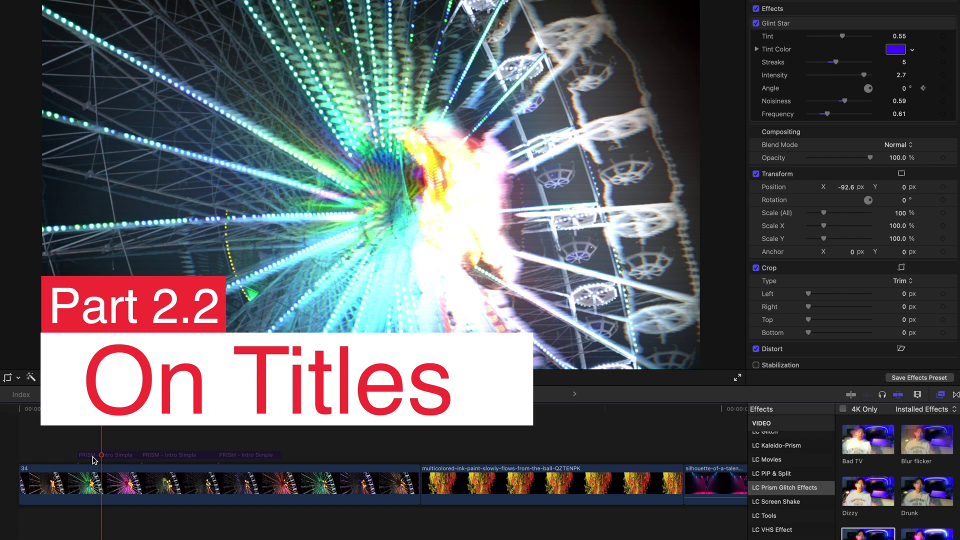
click(94, 455)
key(space)
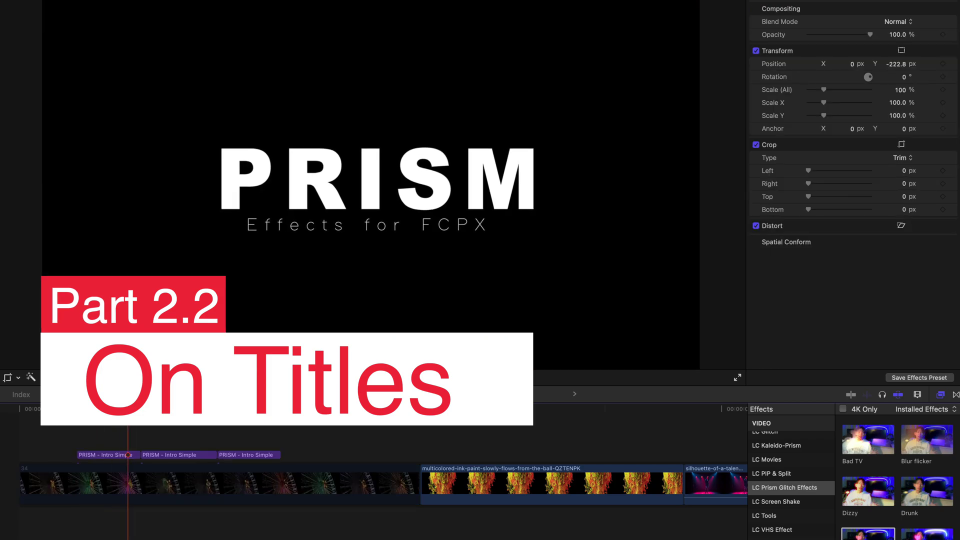
key(Up)
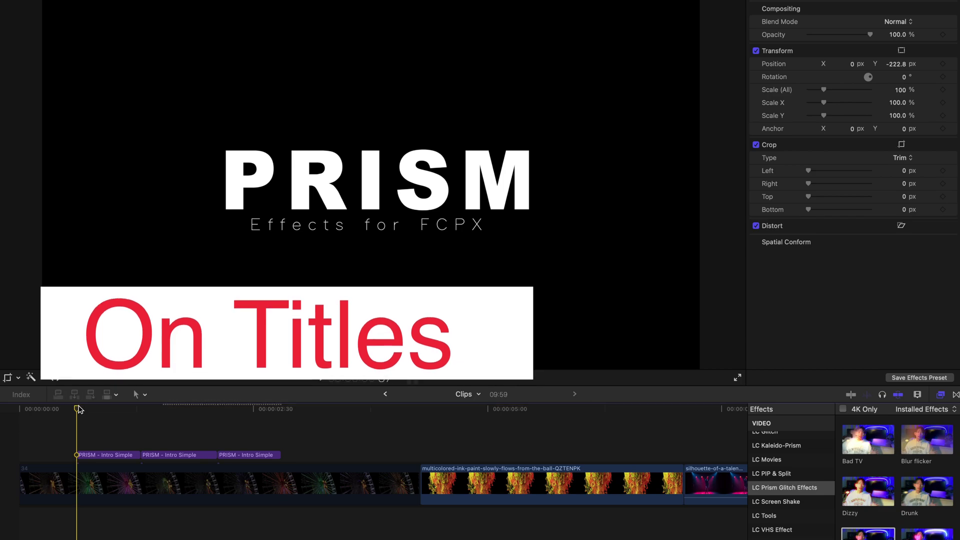
drag(78, 407, 186, 421)
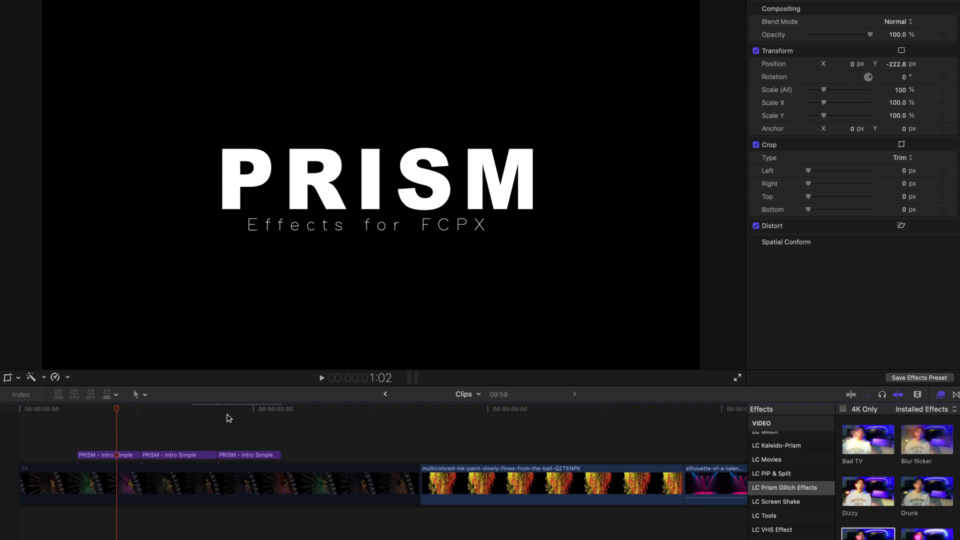
Apply the Bad TV effect to the first PRISM - Intro Simple title and enlarge its on-screen circle slightly.
click(125, 458)
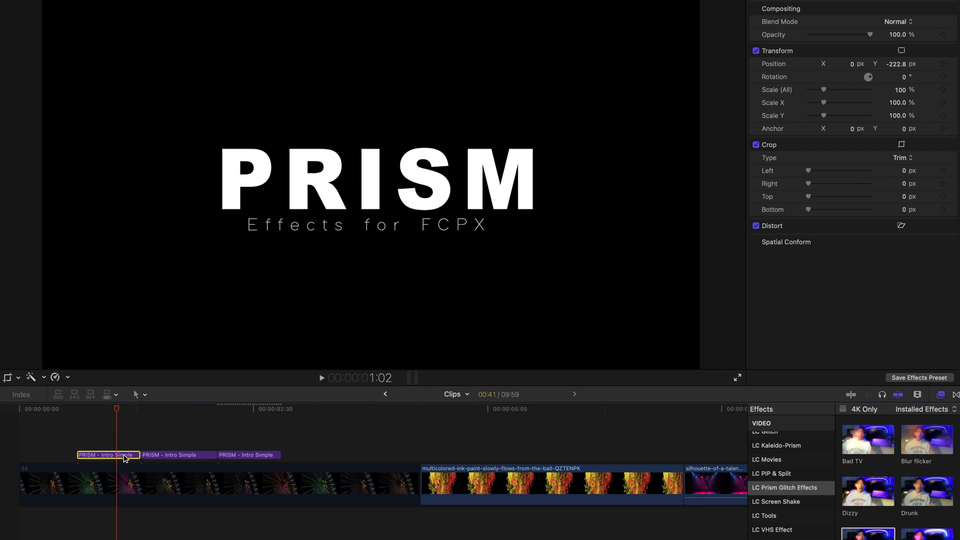
double_click(878, 452)
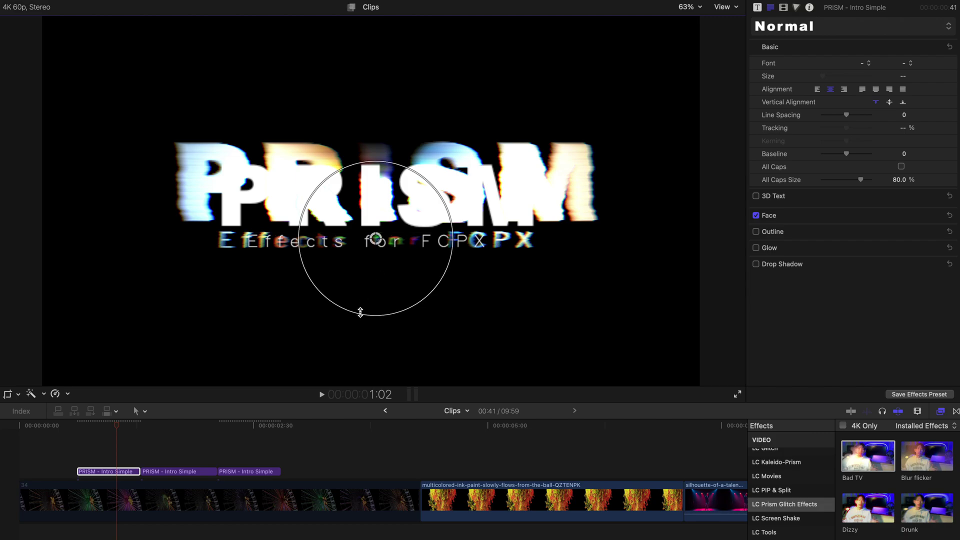
drag(360, 312, 360, 157)
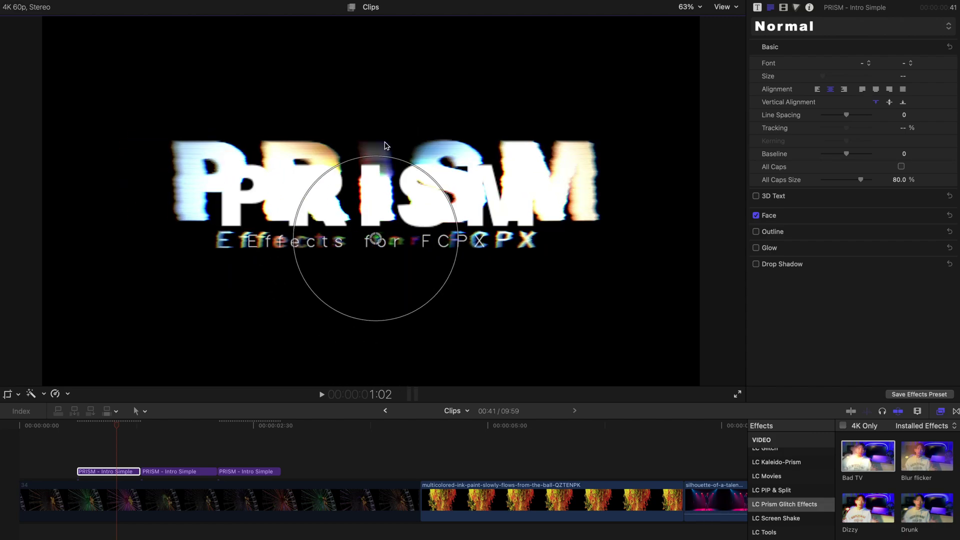
Set the title's Bad TV effect to a Prism amount of 32.0 and an Angle of 139°.
click(784, 7)
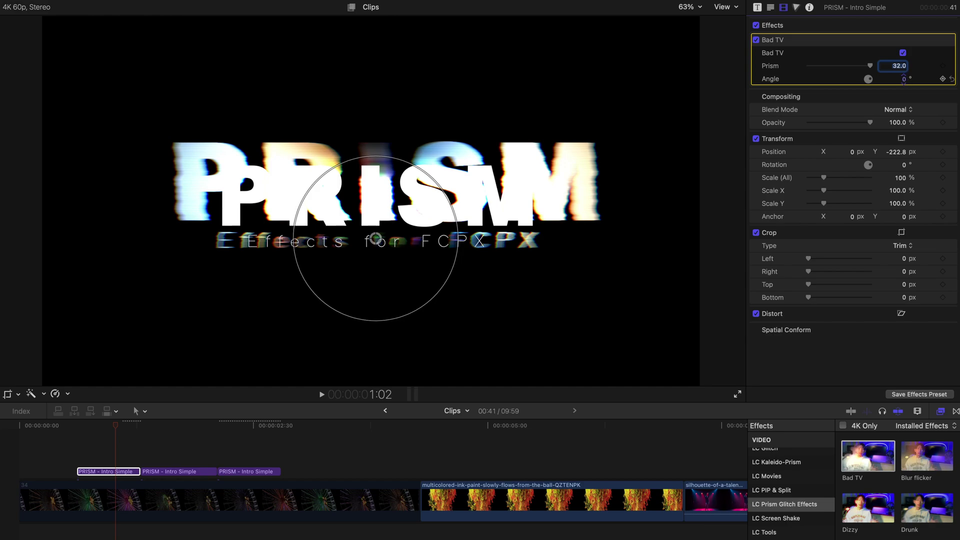
drag(905, 79, 786, 47)
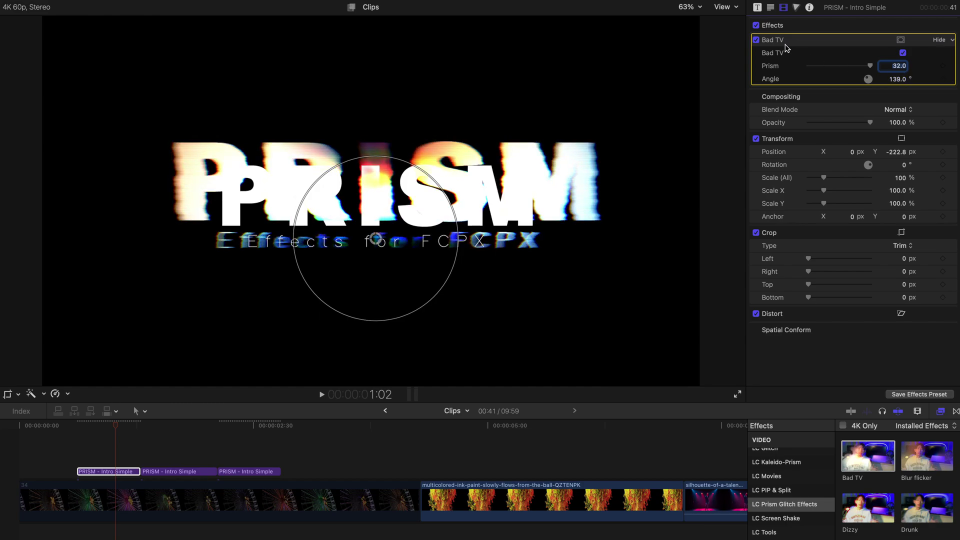
Review the first title's published text parameters, and preview the titles from the first title's start.
click(758, 8)
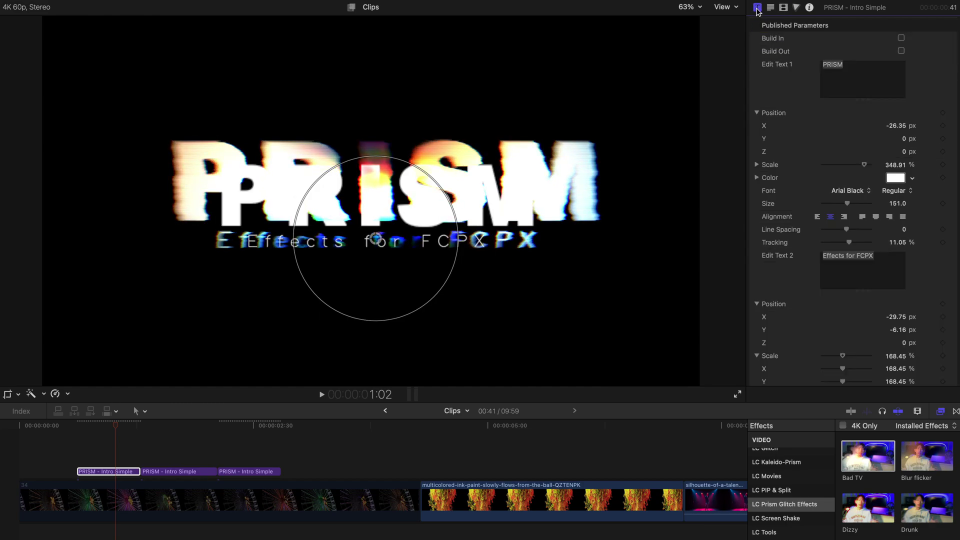
scroll(793, 32, down, 1)
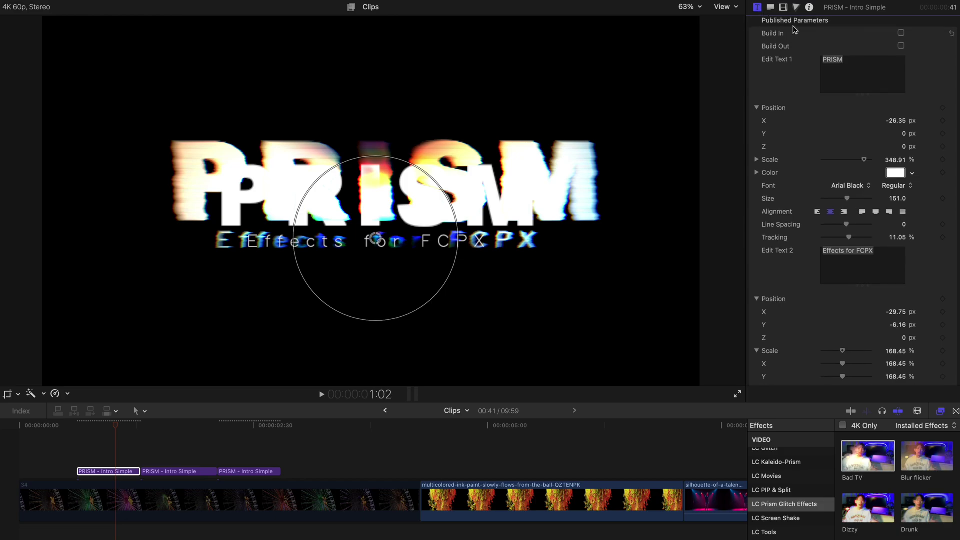
scroll(815, 56, up, 1)
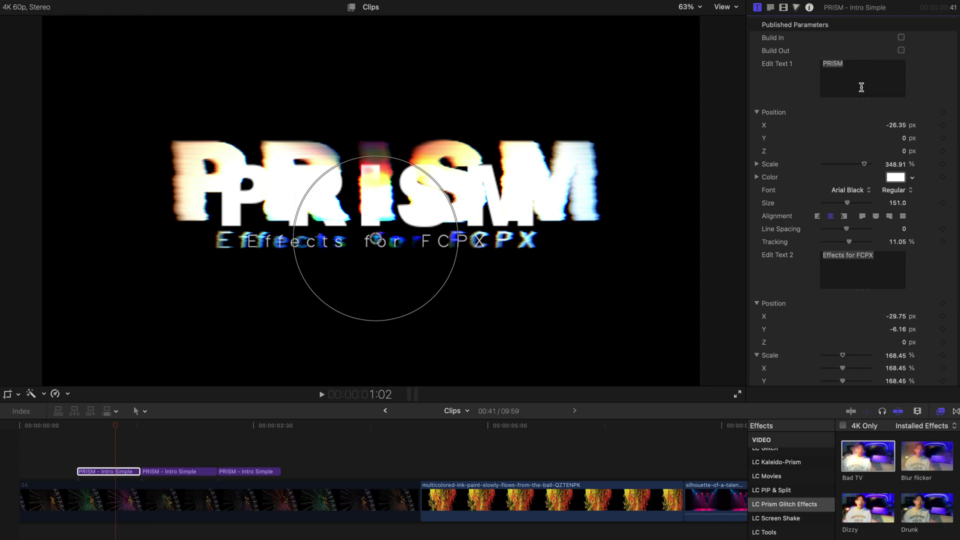
scroll(839, 137, down, 5)
scroll(835, 164, down, 10)
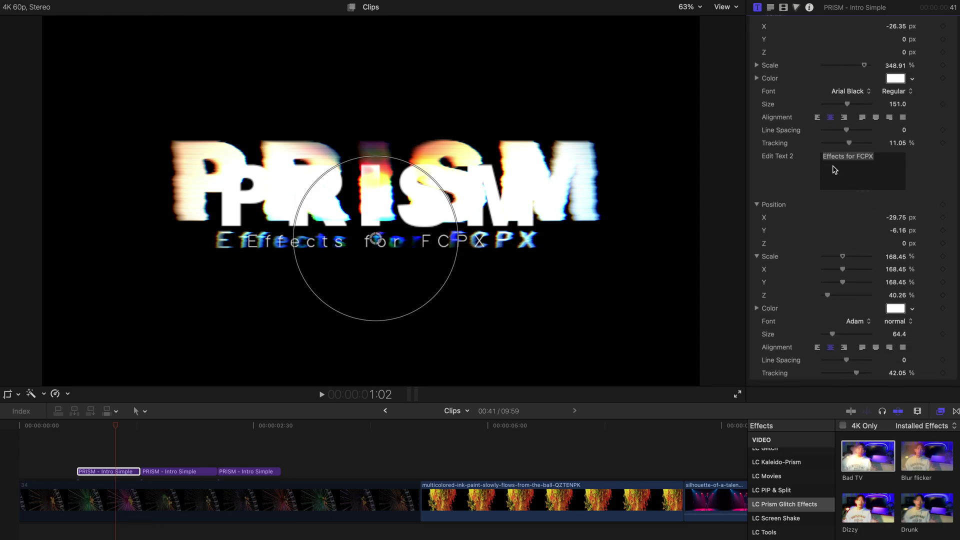
click(77, 426)
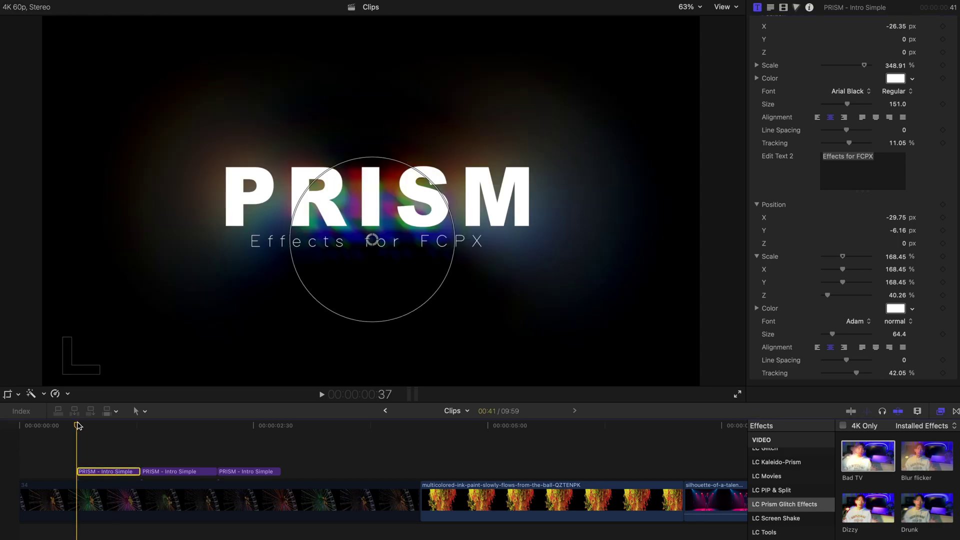
key(space)
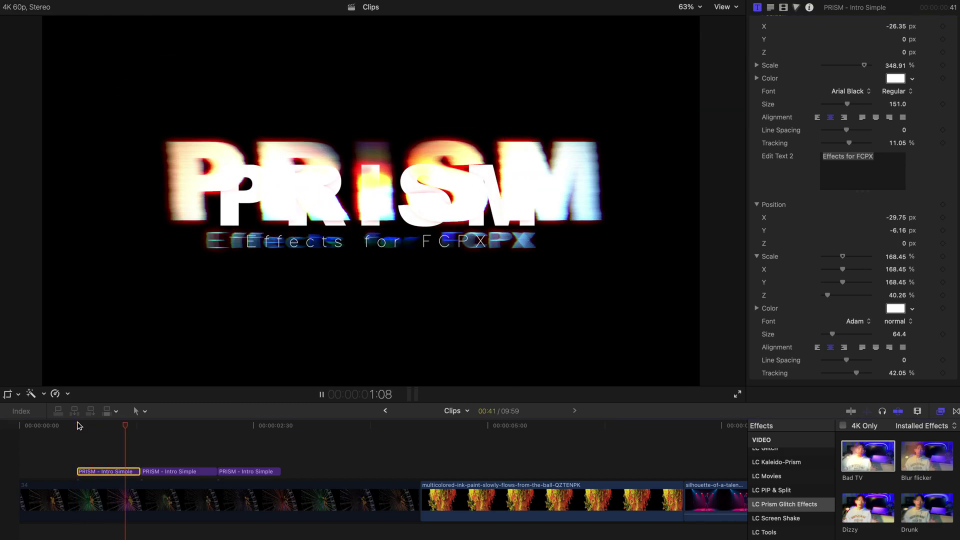
key(space)
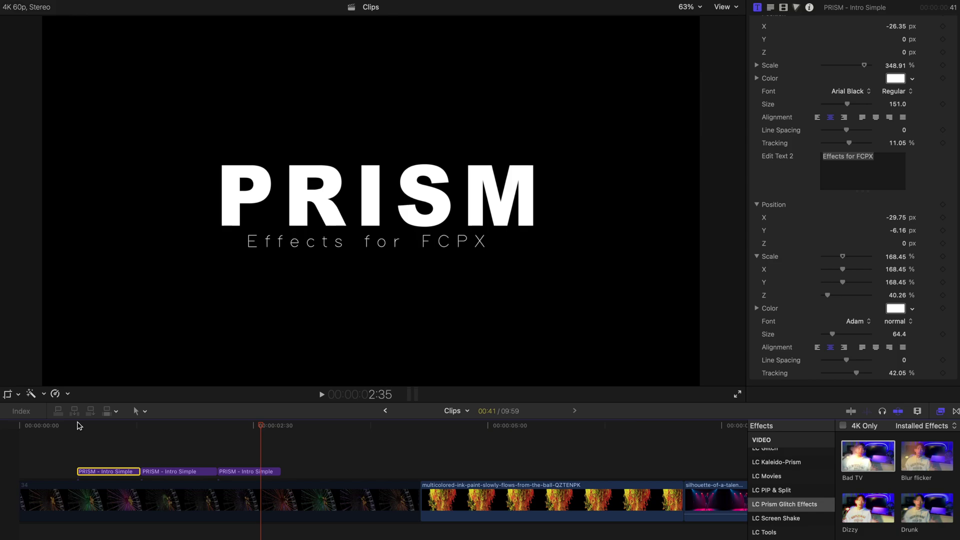